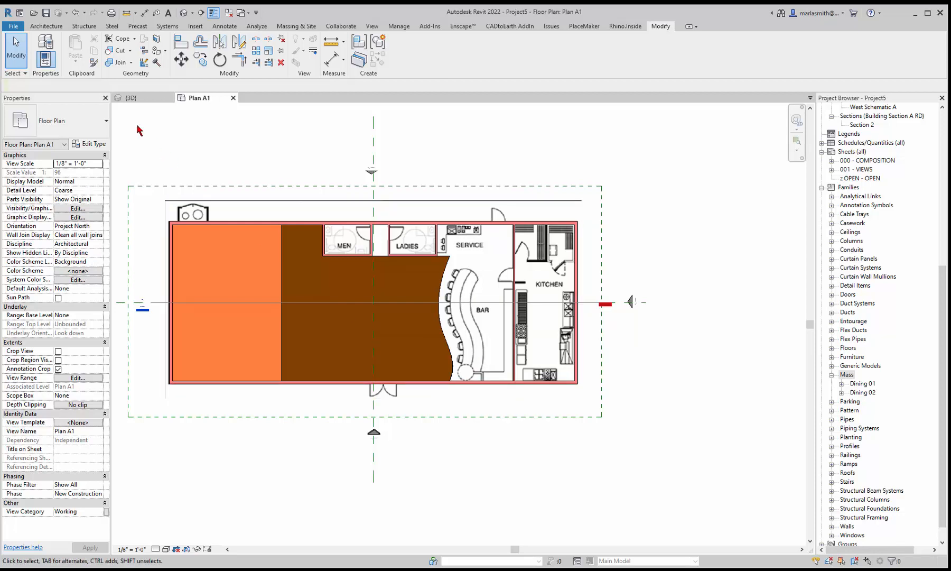
Copy the orange dining mass horizontally along the upper wall so the copy covers the bar and part of the kitchen
left_click(207, 233)
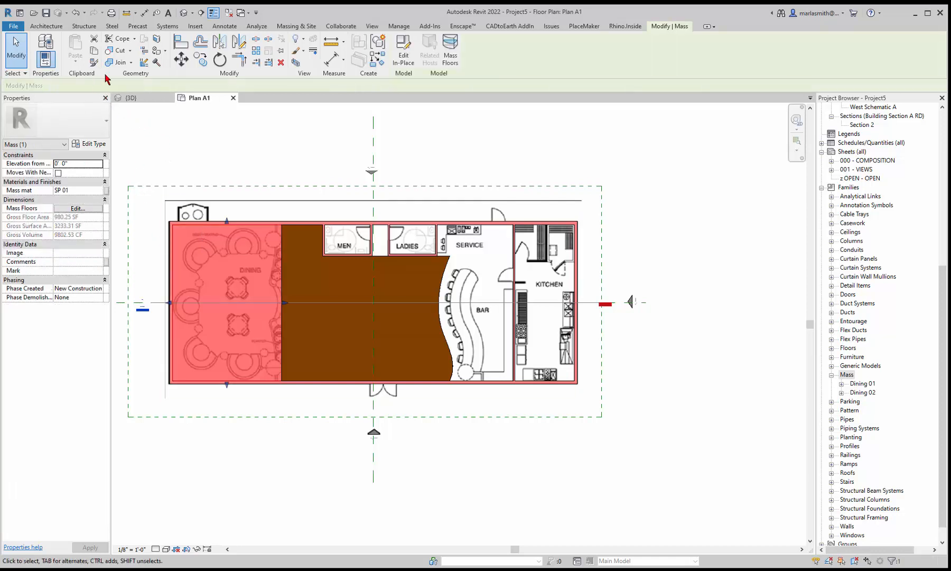
left_click(200, 60)
left_click(170, 224)
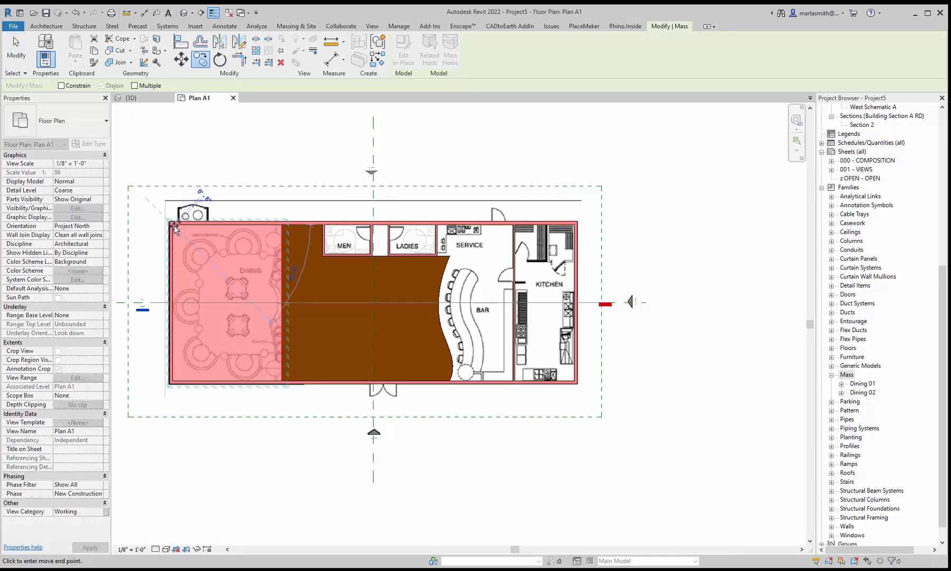
left_click(448, 223)
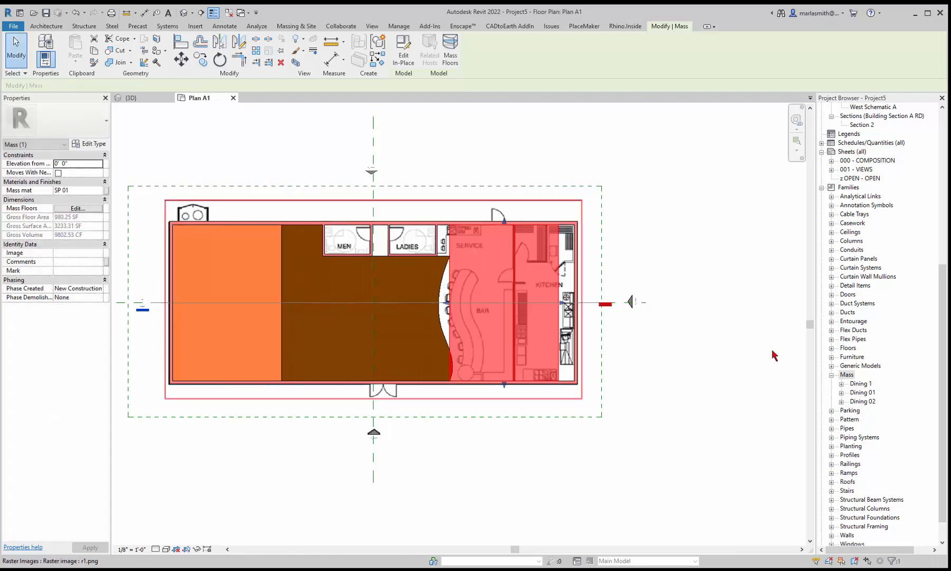
Rename the copied mass family and its type to Bar 01
left_click(868, 384)
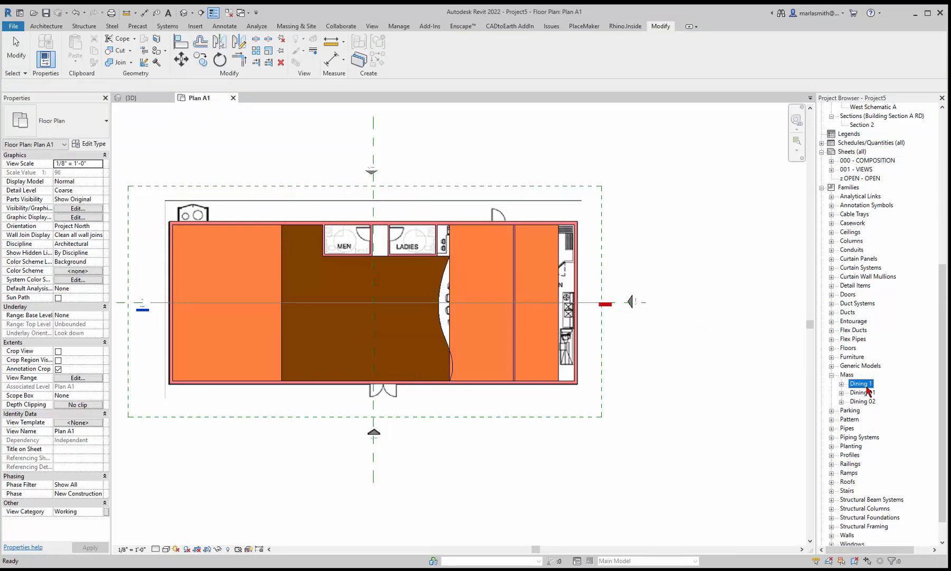
left_click(868, 385)
type("Bar 01")
left_click(842, 385)
left_click(870, 394)
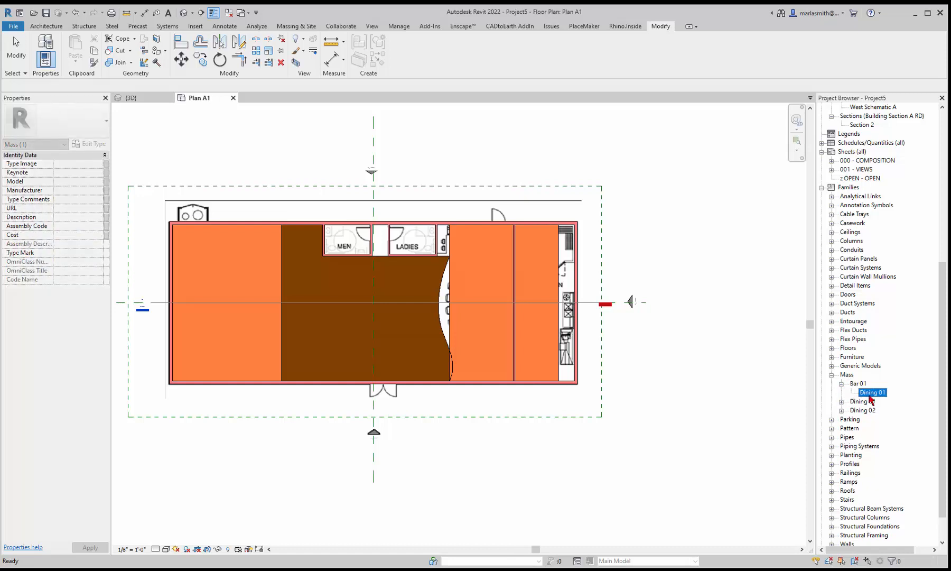
left_click(869, 393)
type("Bar")
key("Return")
left_click(704, 252)
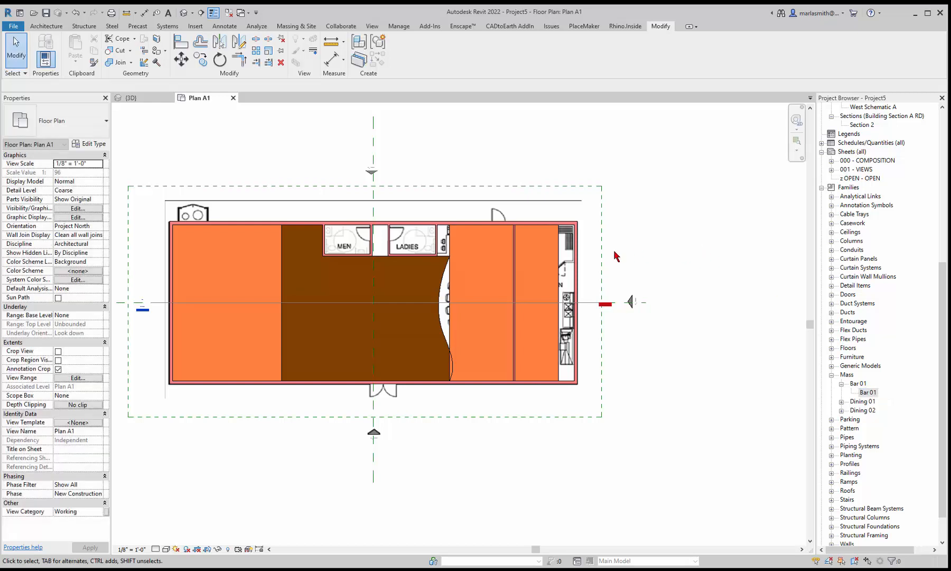
Edit the Bar 01 mass in place and delete its copied rectangular form
left_click(559, 265)
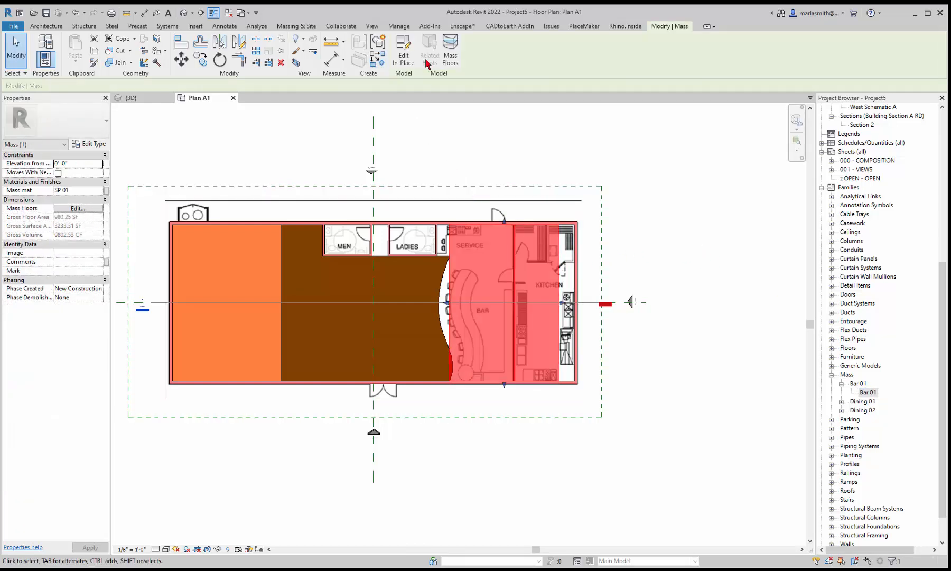
left_click(403, 53)
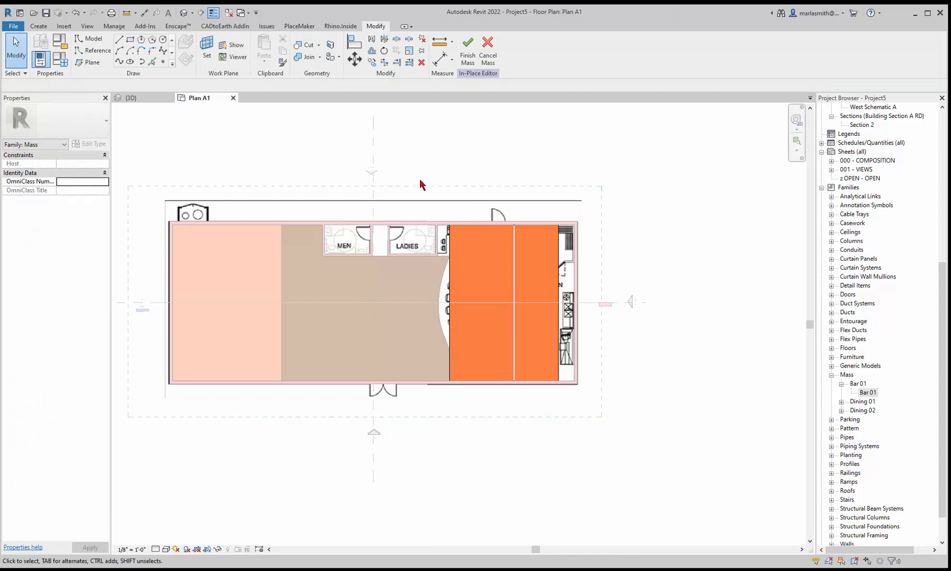
left_click_drag(432, 183, 594, 444)
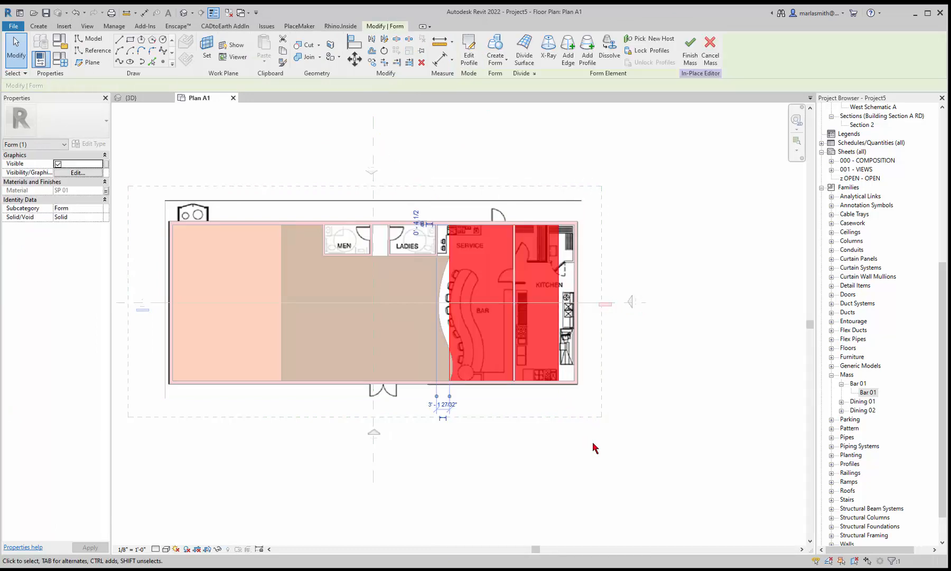
key("Delete")
Create a model line from the curved edge of the brown dining mass facing the bar using Pick Lines
scroll(475, 321, "up", 2)
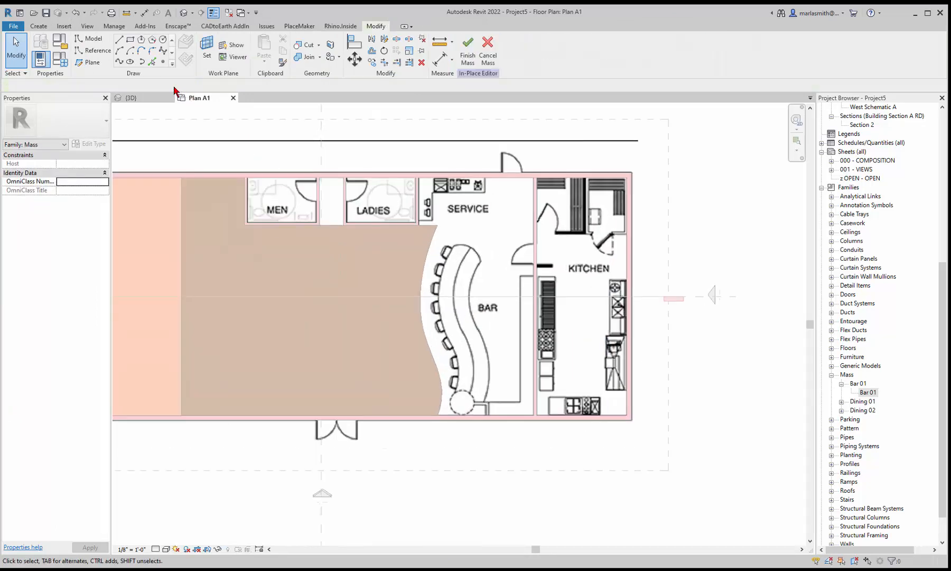
left_click(152, 62)
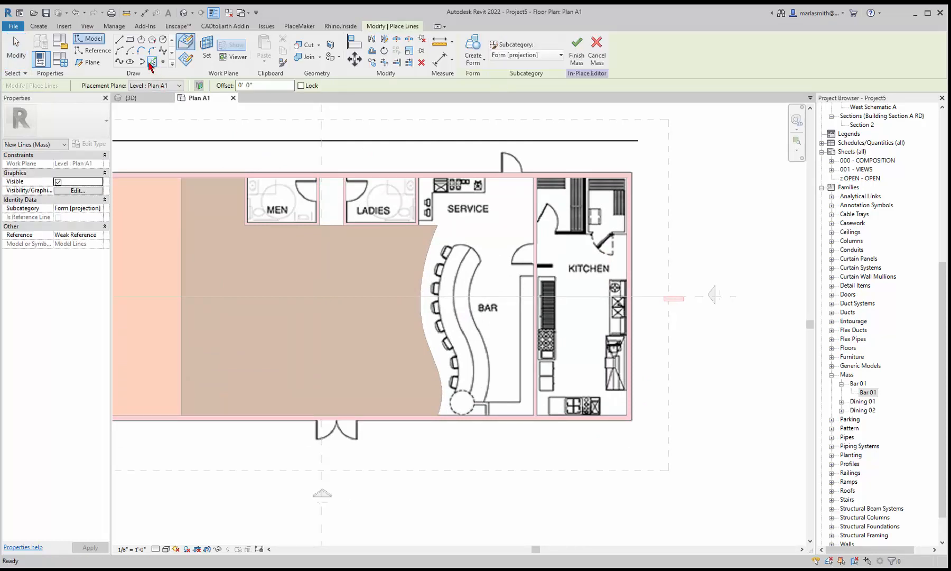
left_click(431, 261)
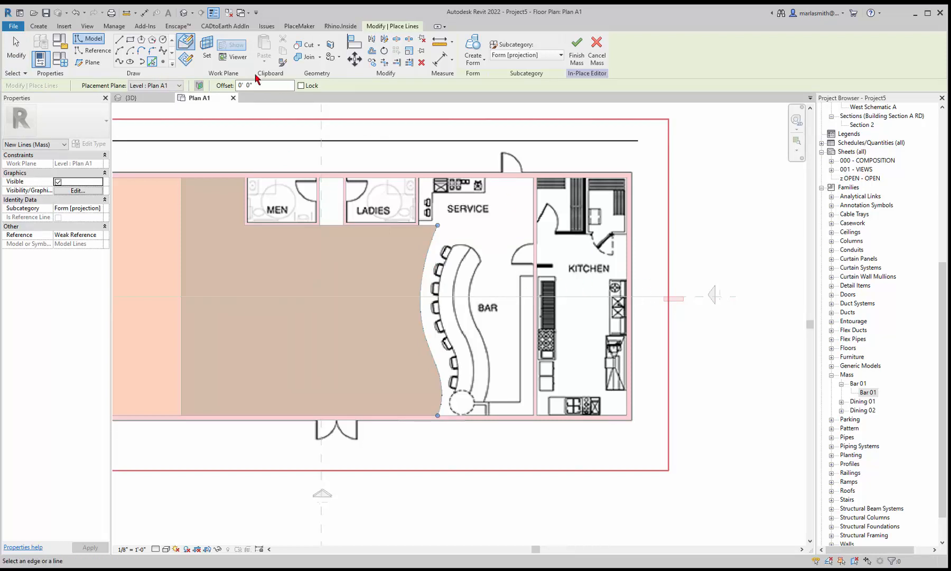
Draw a horizontal line from the curve's upper end toward the service area and a short vertical line down to the bar counter
left_click(118, 39)
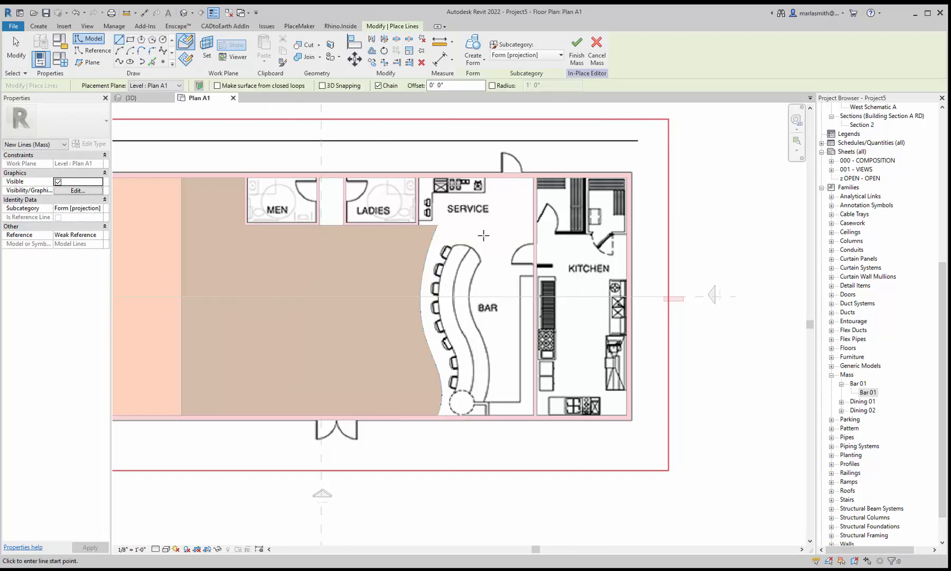
left_click(443, 225)
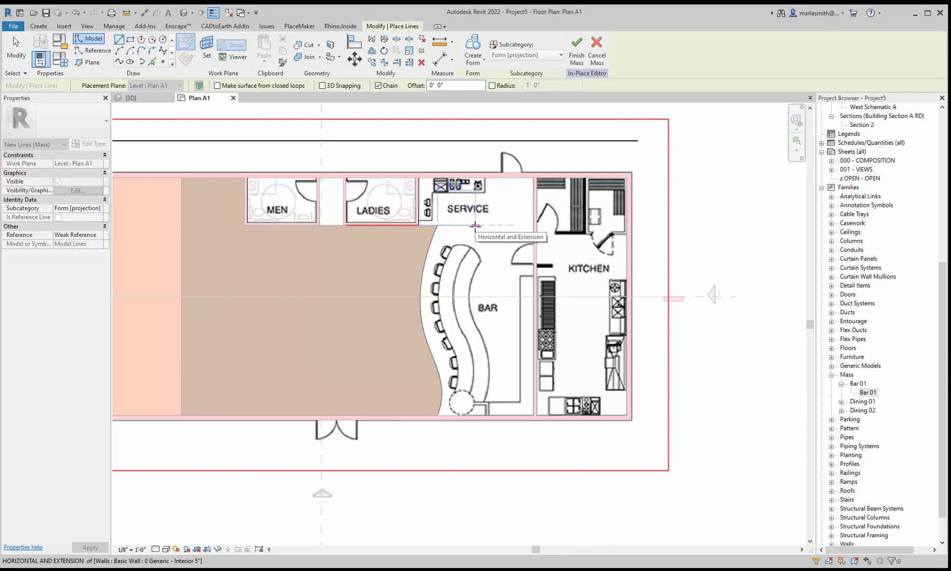
left_click(472, 225)
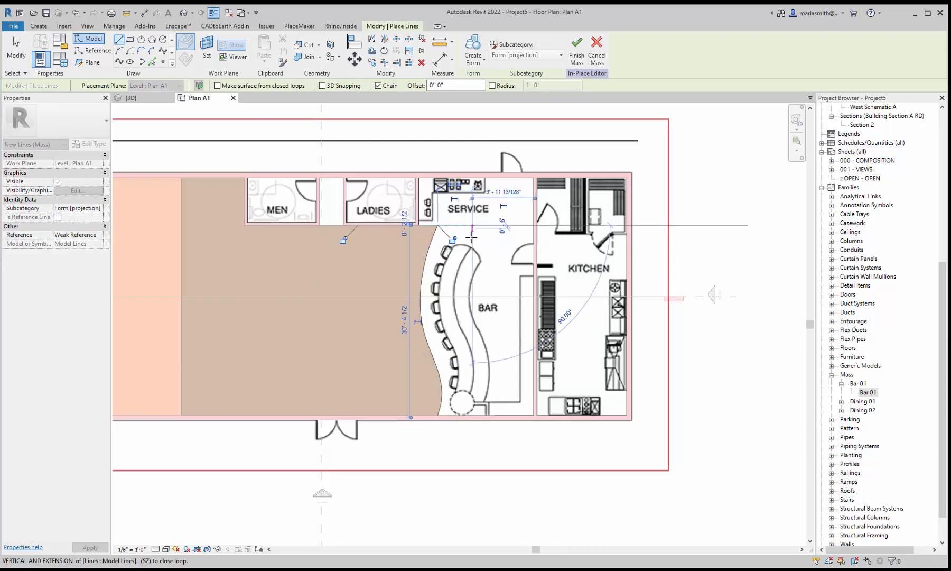
left_click(473, 246)
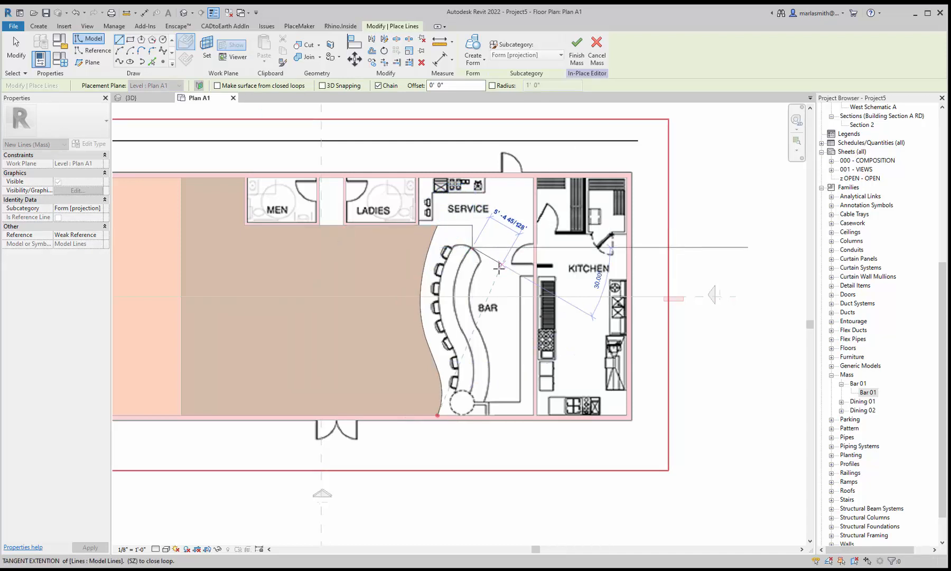
key("Escape")
Draw a line about 5' long from the curve's lower end along the exterior wall, with a vertical line about 2' up to the counter
scroll(441, 416, "up", 3)
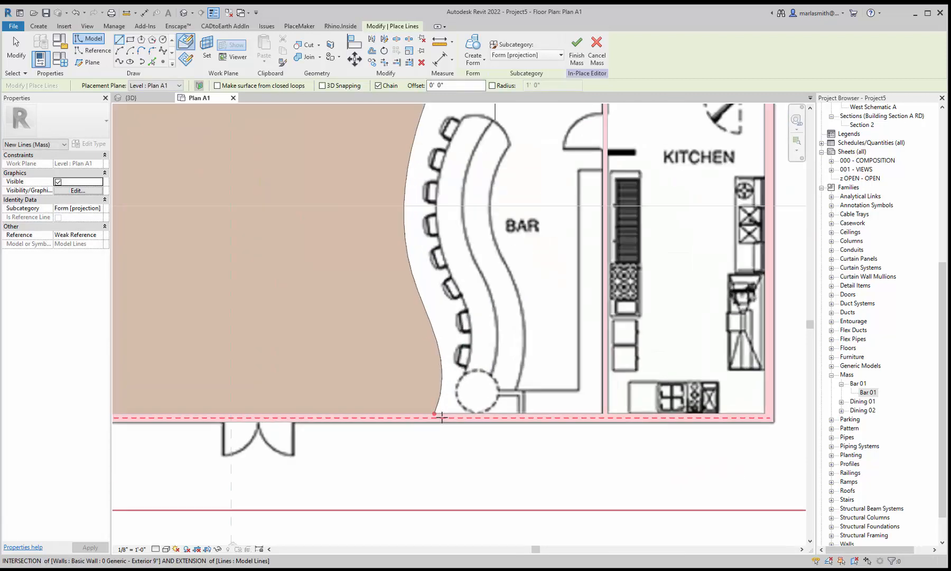
left_click(435, 415)
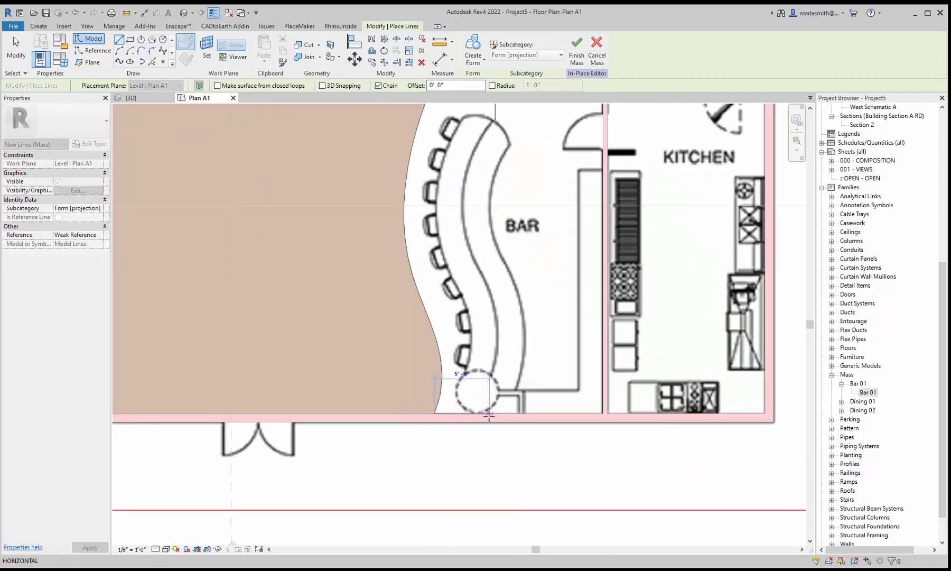
left_click(489, 414)
left_click(490, 391)
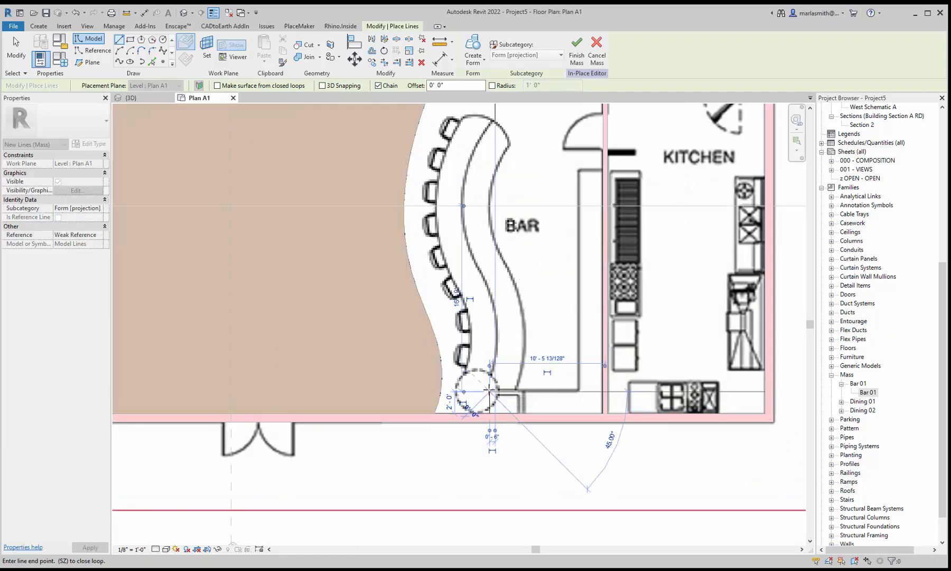
key("Escape")
Trace the bar counter's curve with a five-point spline through points, connecting the free ends of the upper and lower vertical lines
scroll(497, 338, "down", 3)
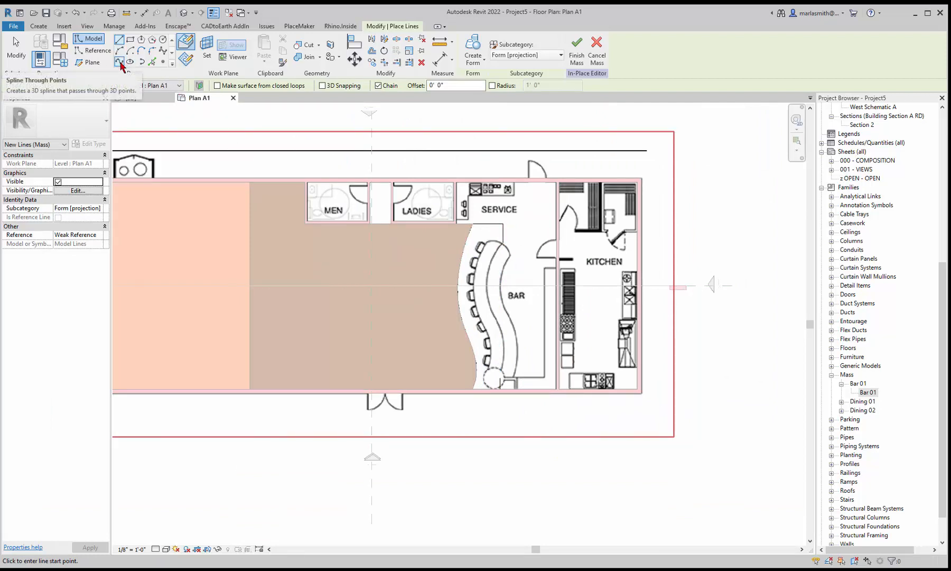
left_click(119, 62)
left_click(504, 243)
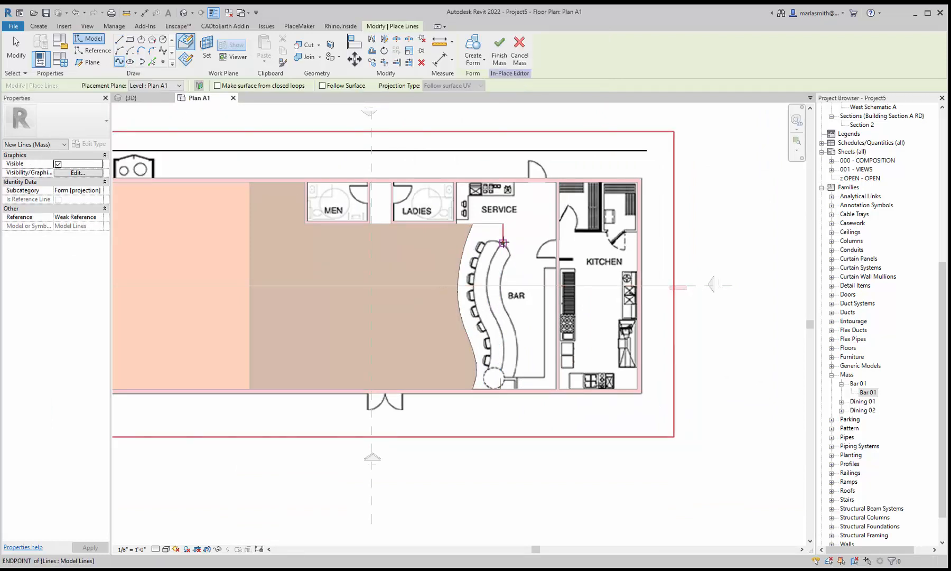
left_click(486, 277)
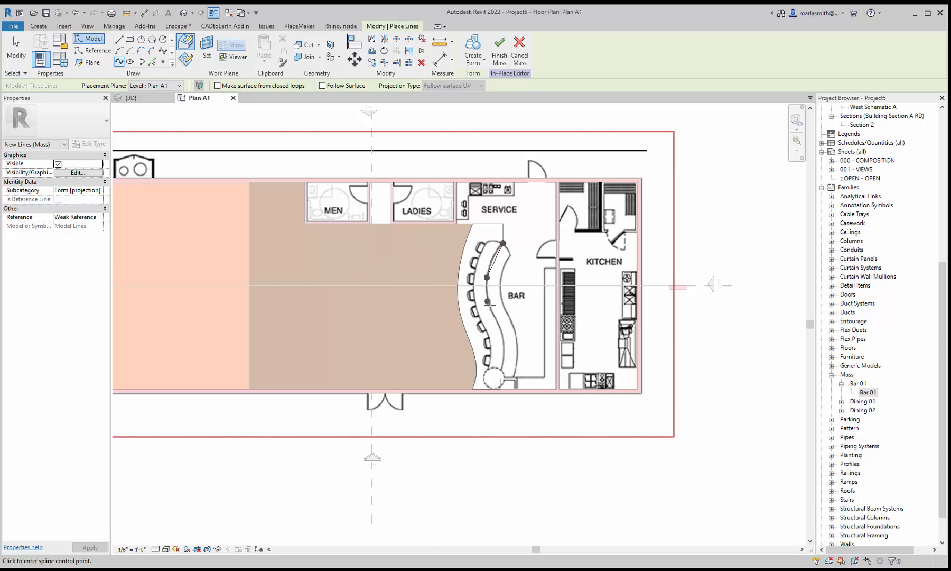
left_click(492, 313)
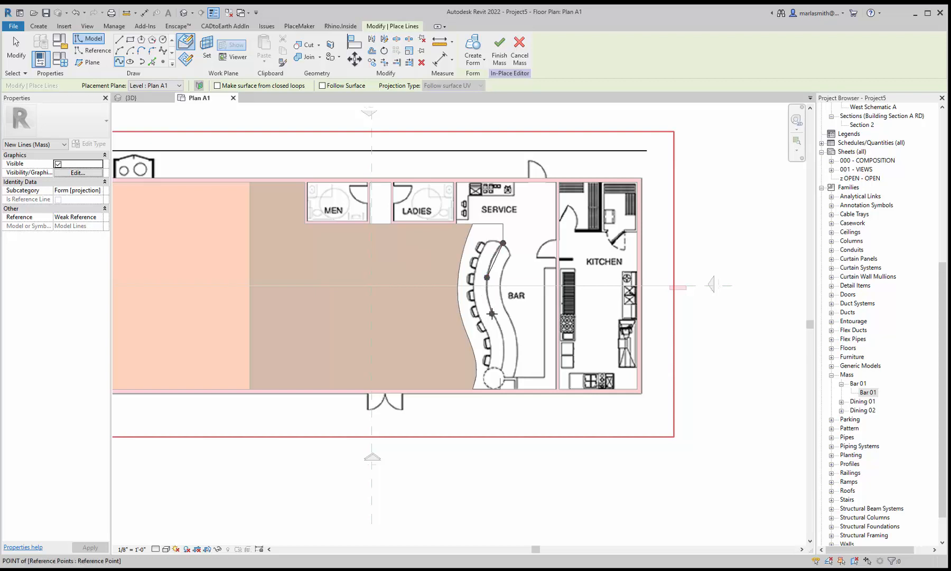
left_click(503, 344)
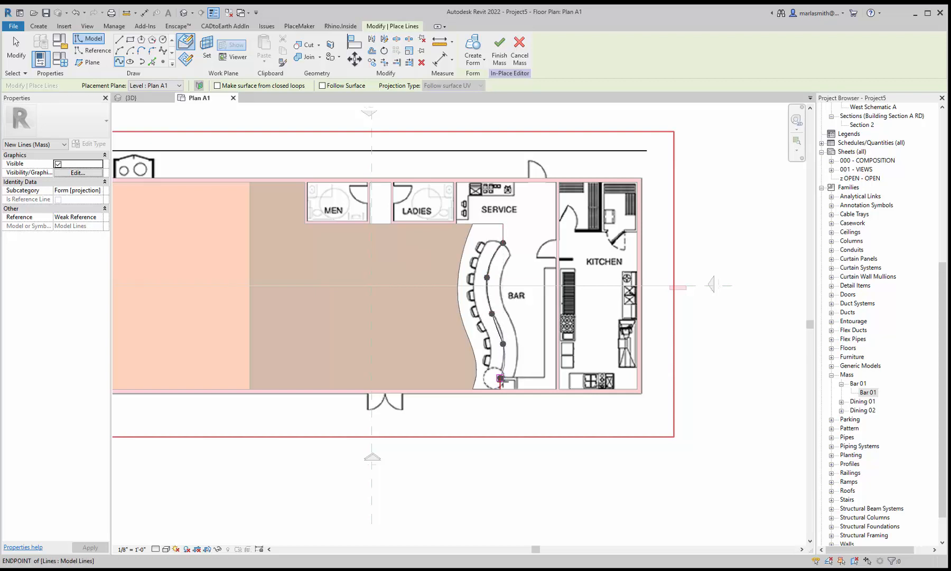
left_click(500, 379)
left_click(571, 360)
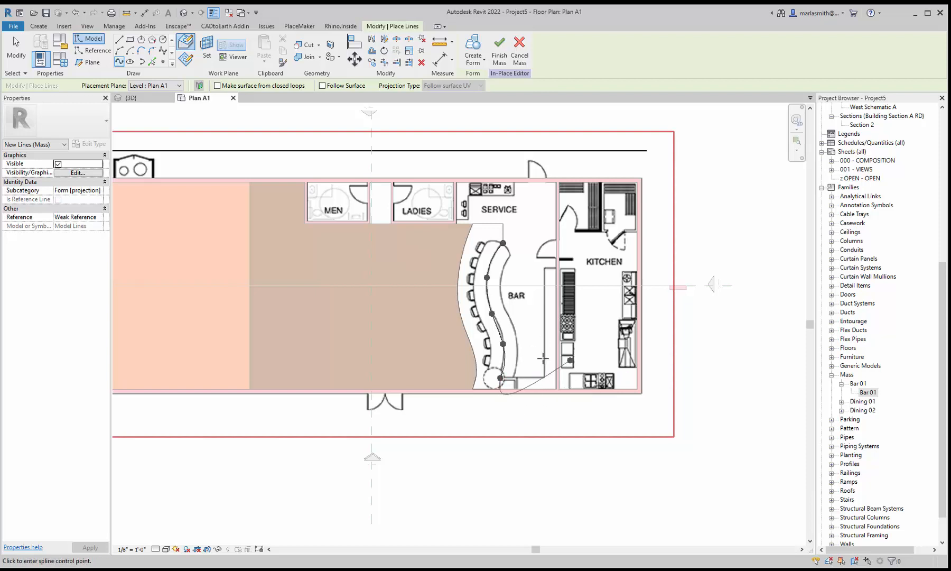
key("Escape")
key("Escape")
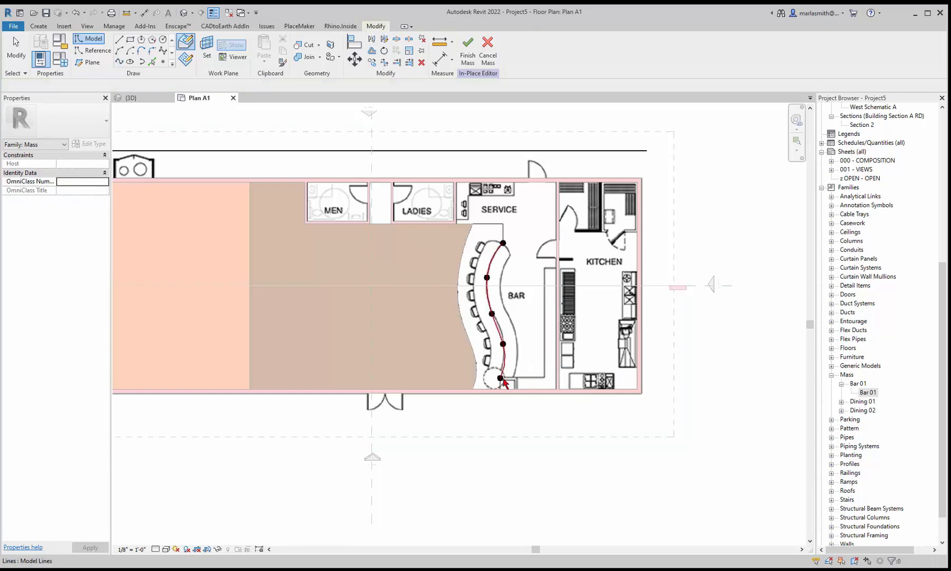
Move the spline's fourth point up and toward the bar stools, about 10'-5" from the kitchen wall
scroll(505, 347, "up", 5)
left_click(497, 275)
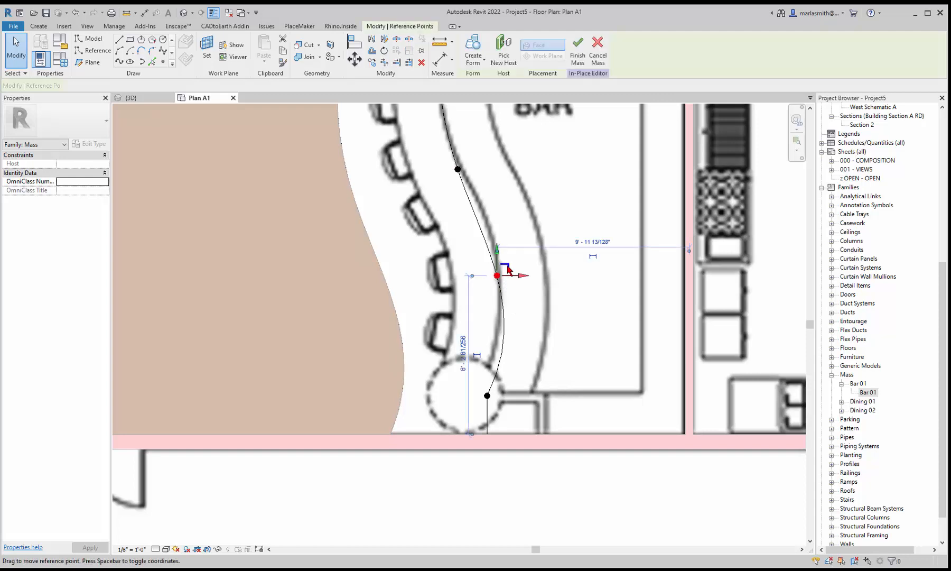
left_click_drag(495, 232, 495, 224)
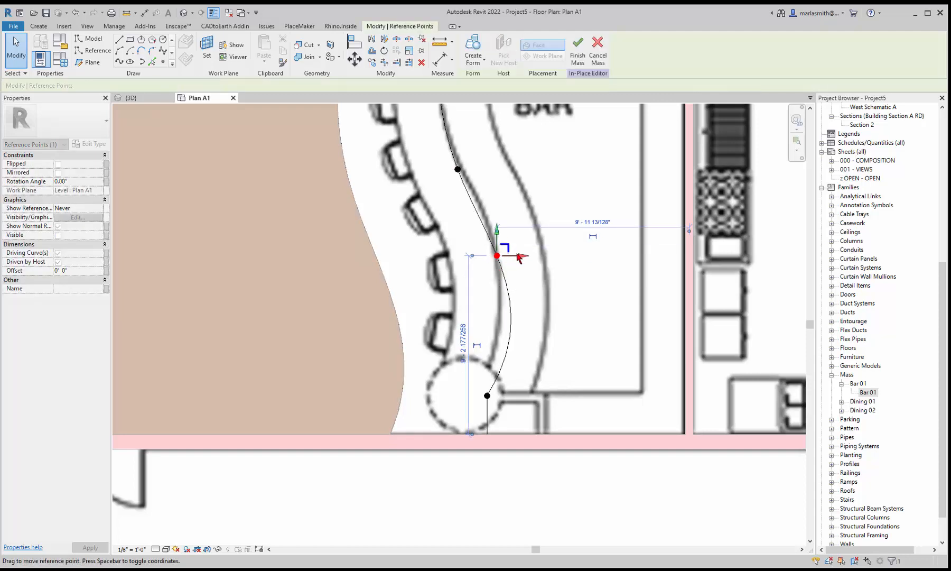
left_click_drag(515, 257, 500, 258)
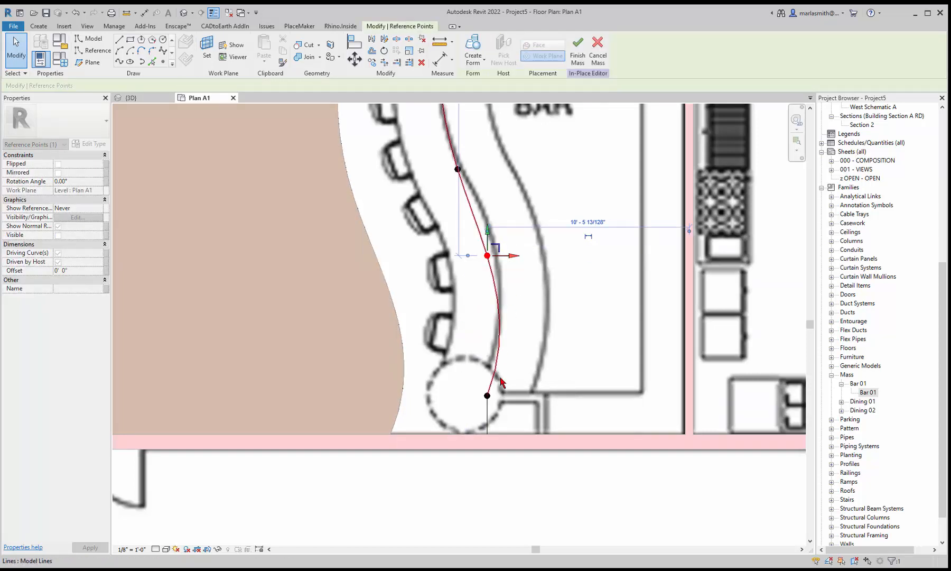
Raise the shared endpoint of the spline and the lower vertical line to the bottom end of the counter's curve
left_click(487, 396)
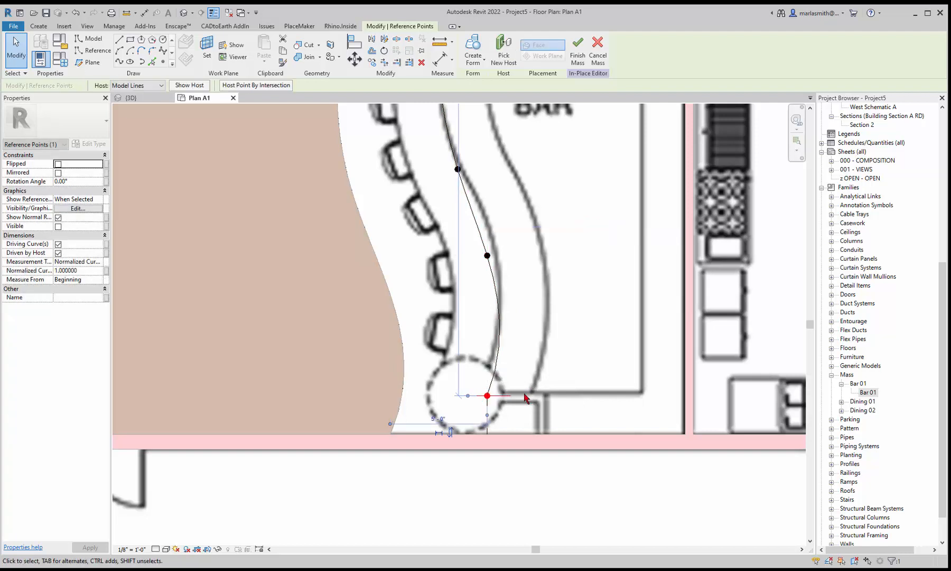
left_click(499, 412)
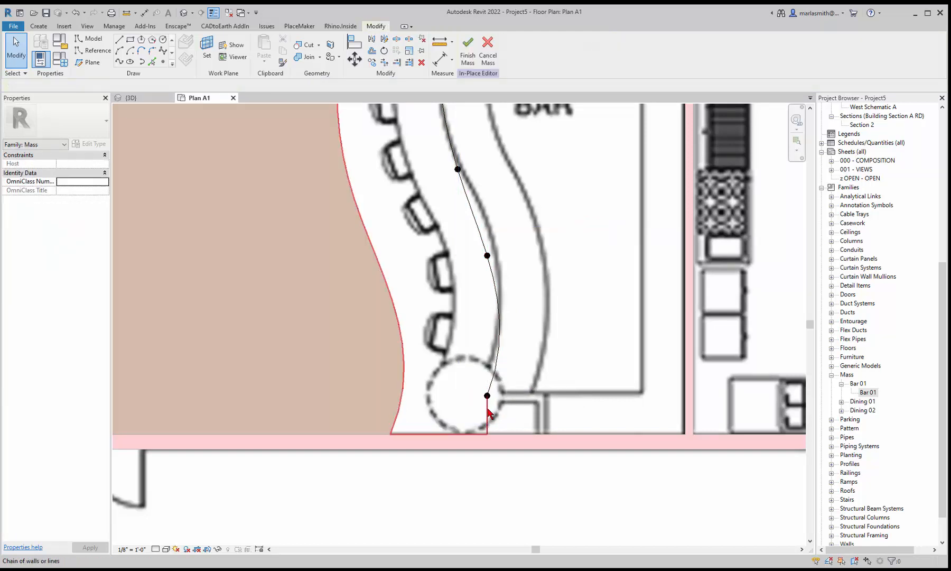
left_click_drag(490, 400, 487, 376)
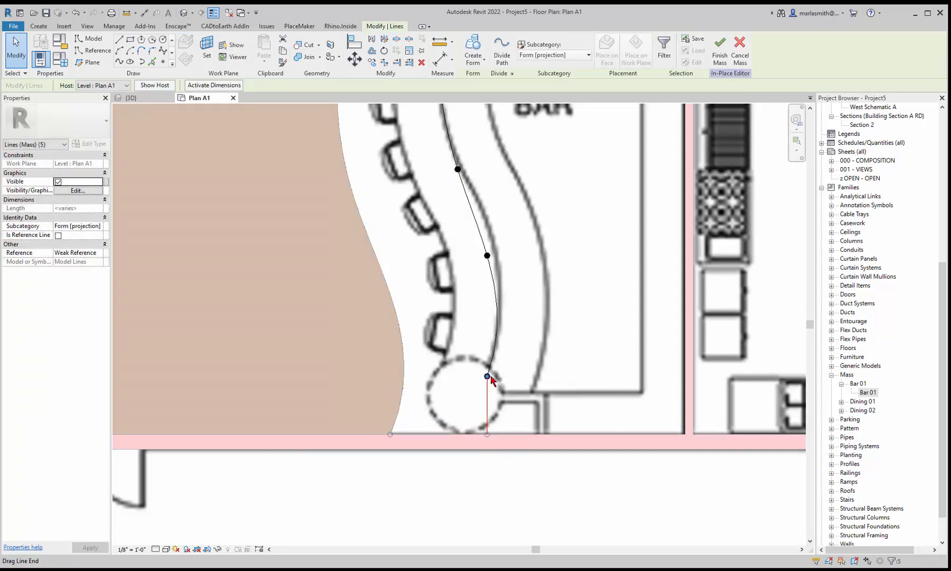
left_click(505, 479)
Fine-tune the spline's fourth point to follow the counter edge, about 10'-4 7/8" from the kitchen wall
left_click(492, 268)
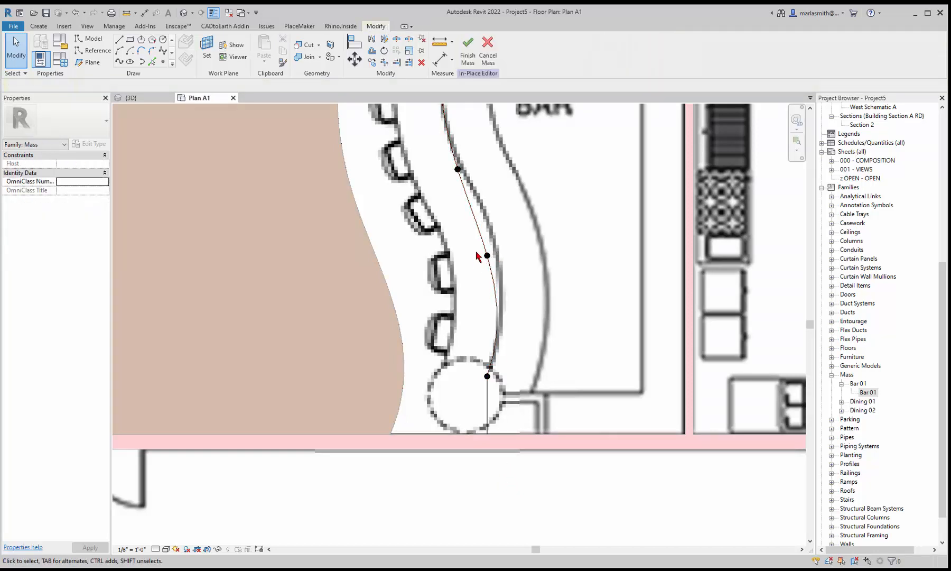
left_click(487, 256)
left_click_drag(508, 258, 490, 224)
scroll(490, 227, "down", 4)
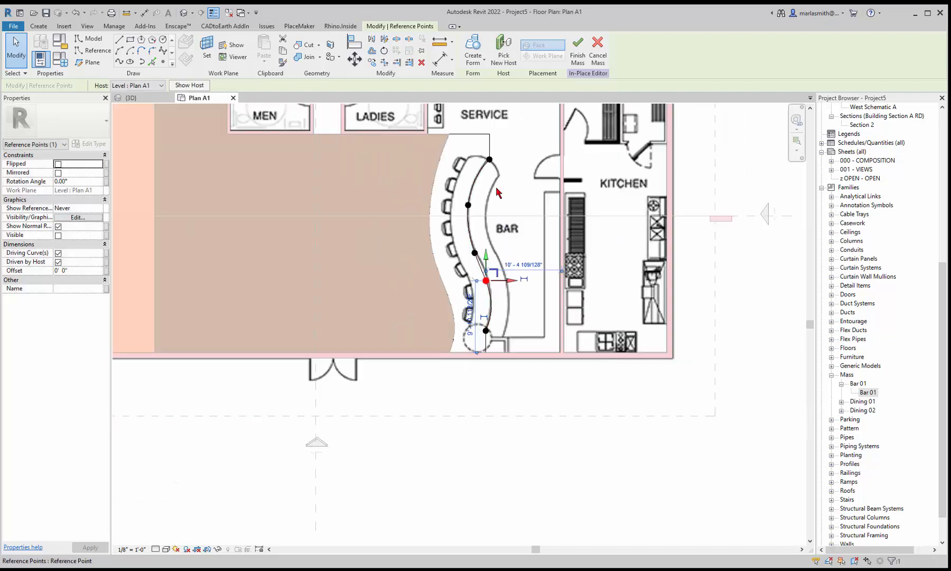
scroll(481, 184, "down", 3)
left_click(684, 267)
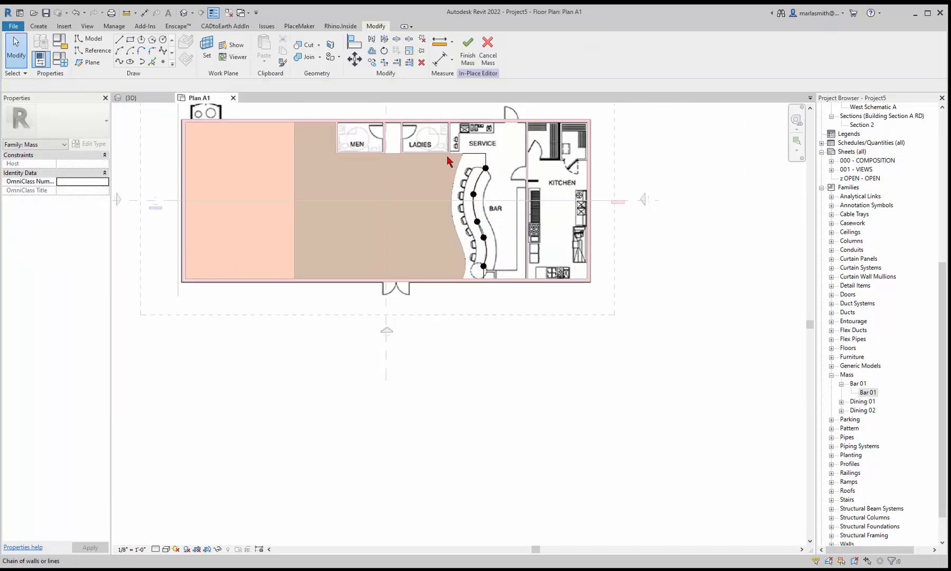
Create a solid form from the closed bar outline and show it in the 3D view
left_click_drag(429, 336, 534, 136)
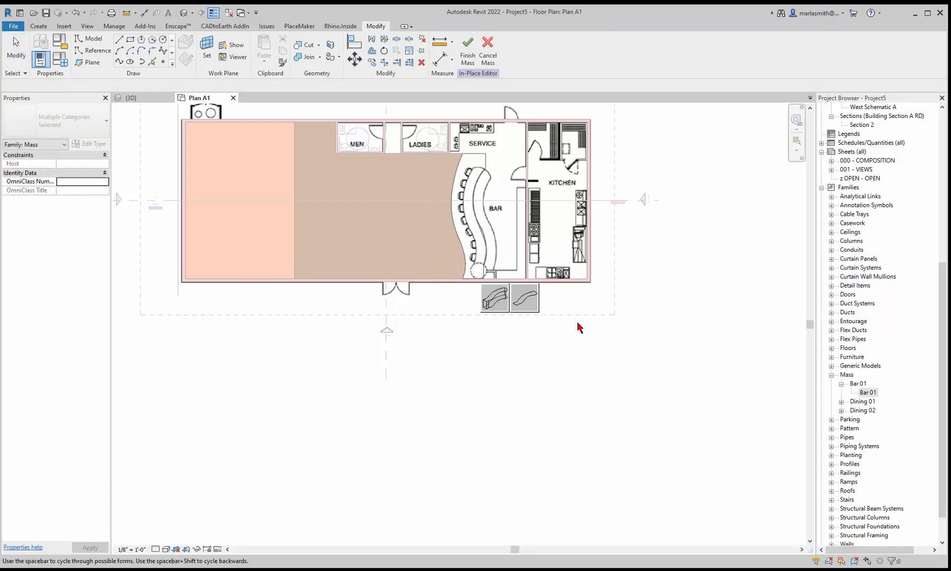
left_click(494, 301)
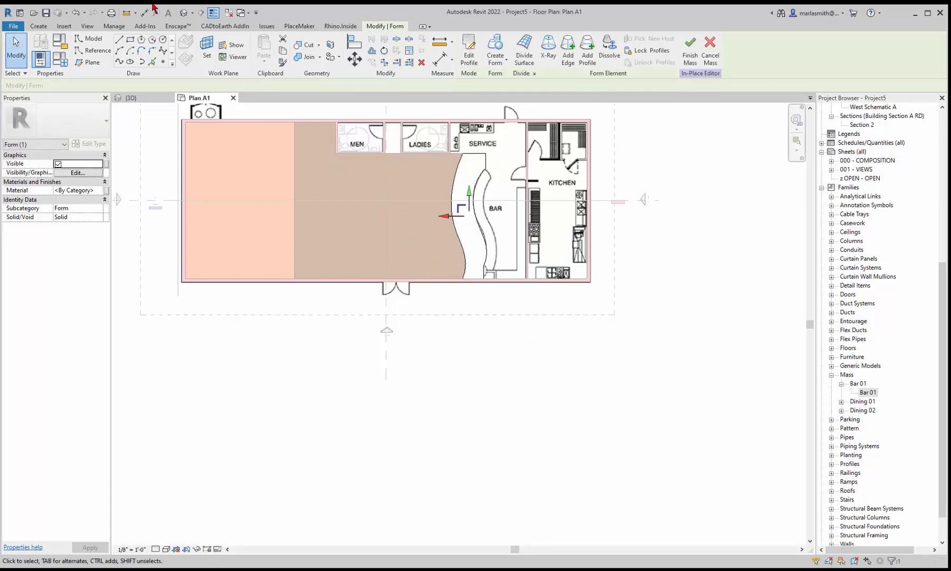
left_click(184, 13)
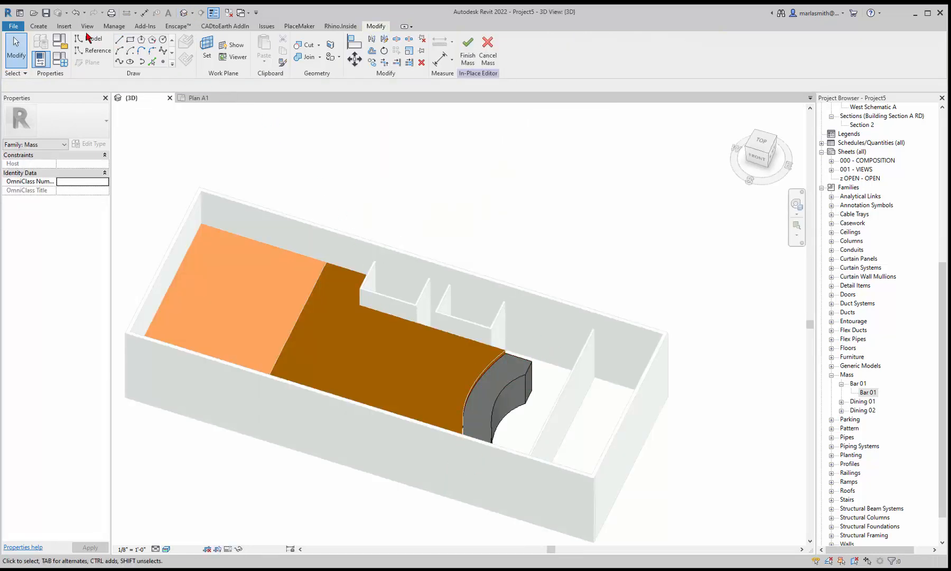
Align the top face of the bar form with the top face of the adjacent dining mass
left_click(354, 43)
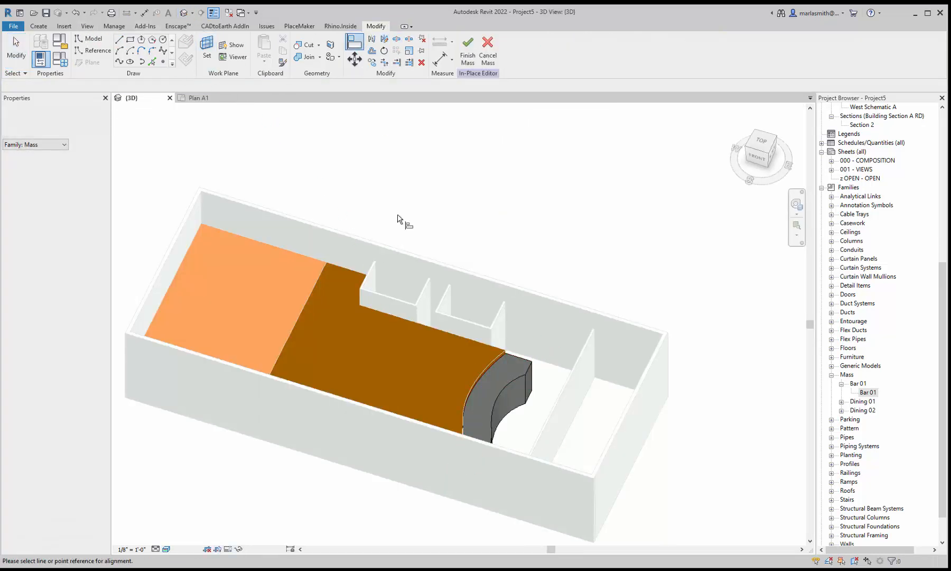
left_click(391, 315)
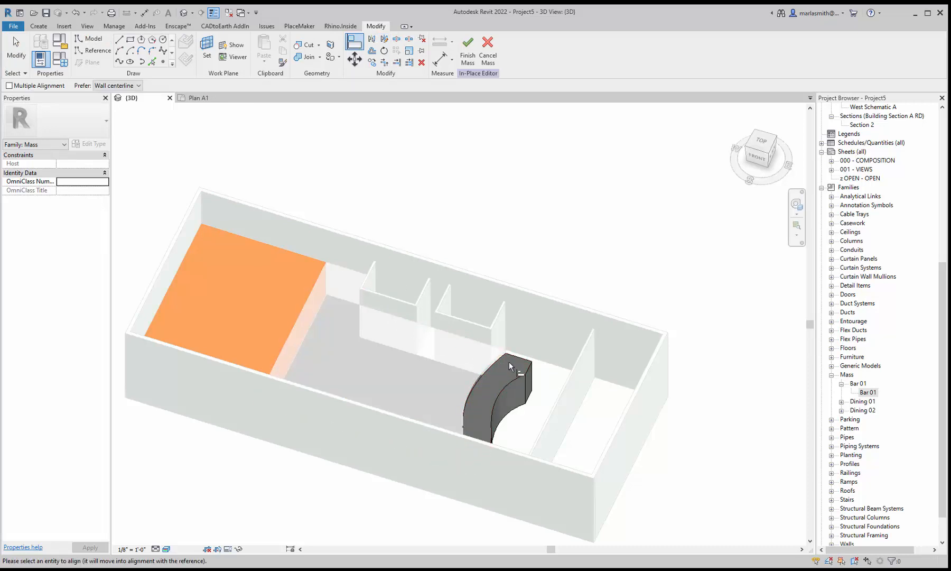
left_click(515, 359)
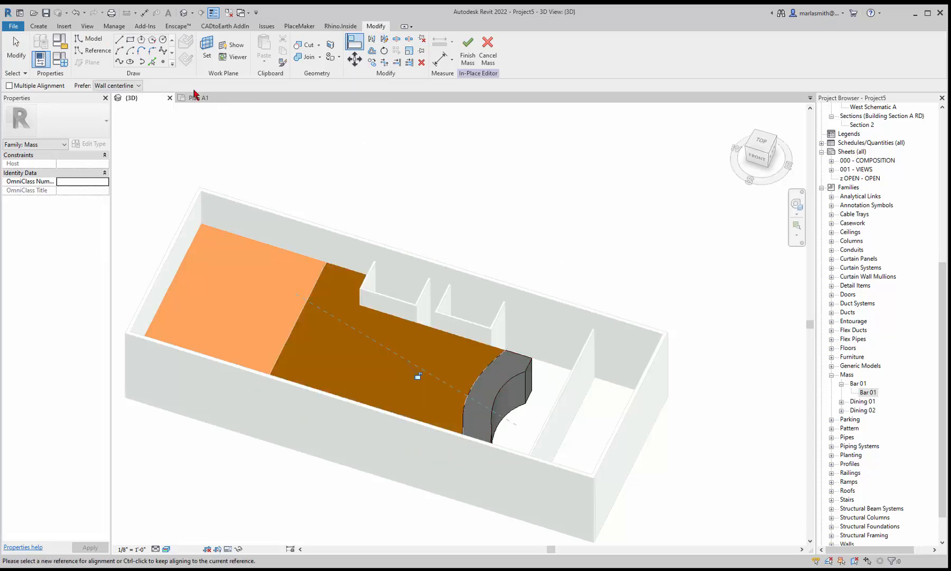
left_click(15, 50)
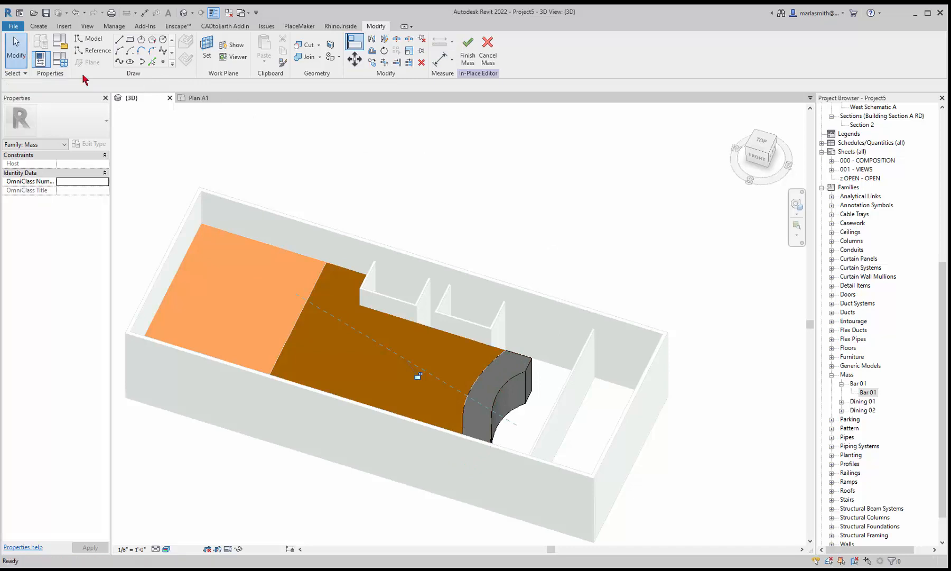
Associate the bar form's material with the existing Mass mat parameter and finish the in-place mass
left_click(520, 363)
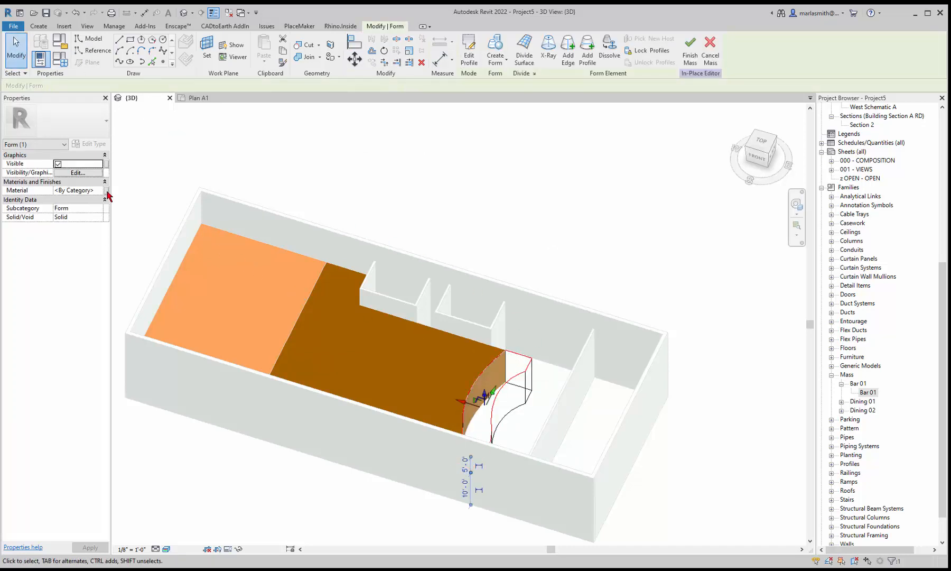
left_click(106, 191)
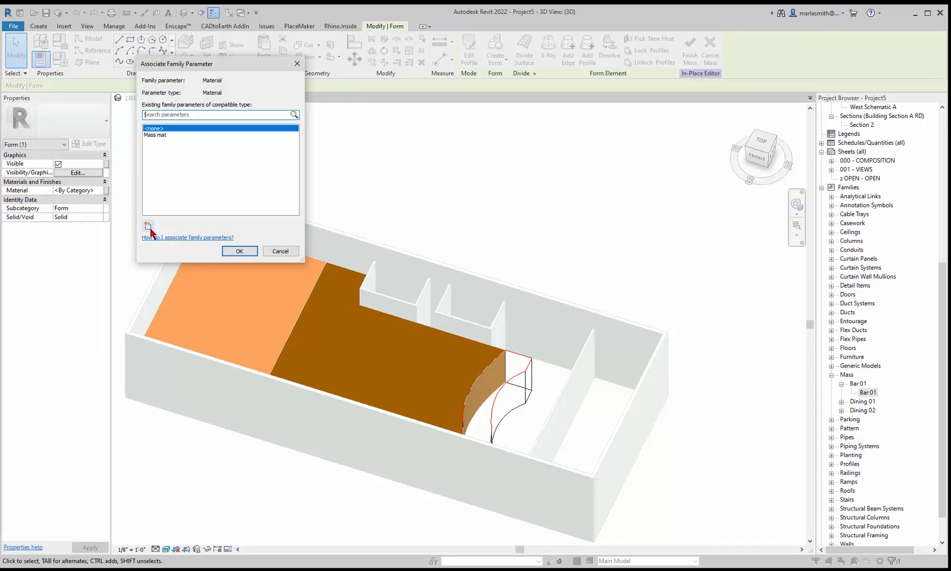
left_click(147, 225)
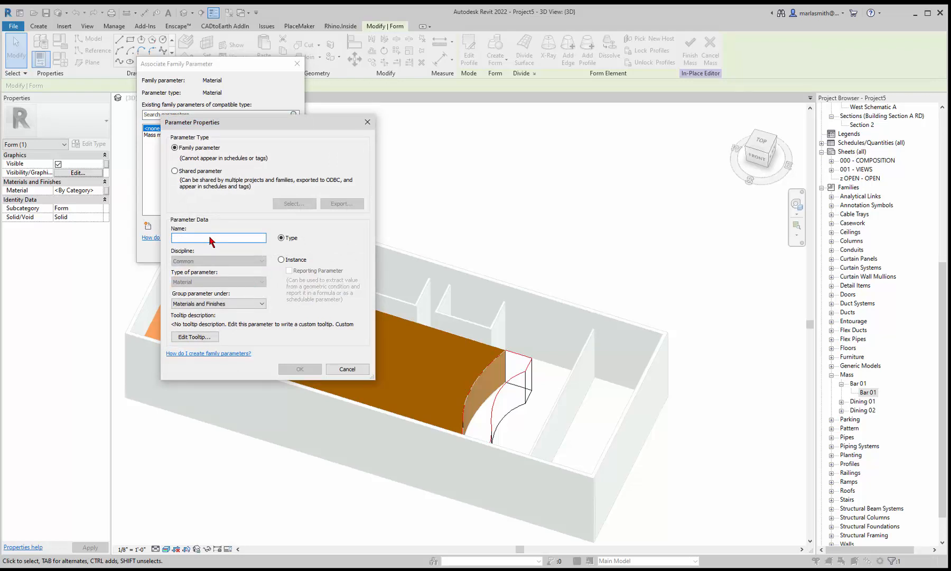
left_click(349, 370)
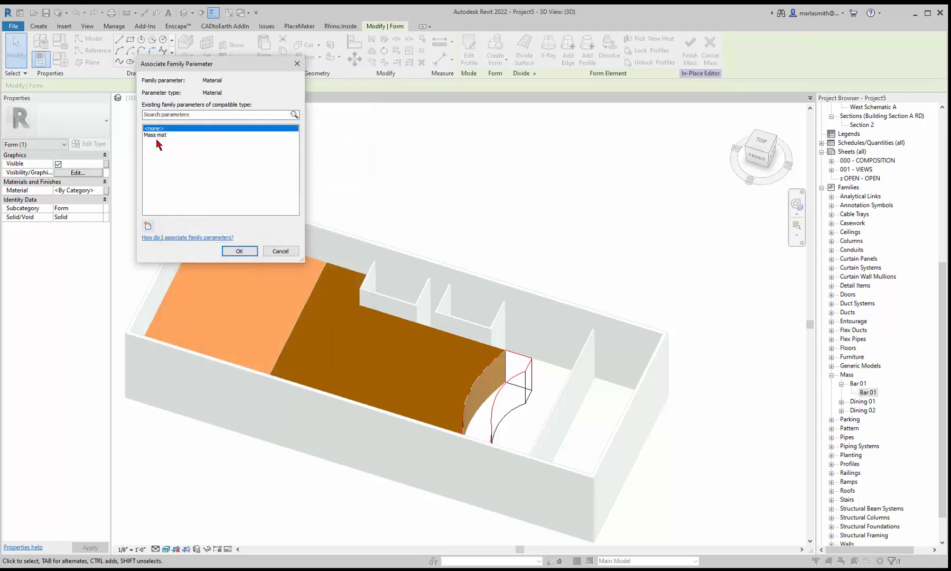
left_click(156, 136)
left_click(239, 251)
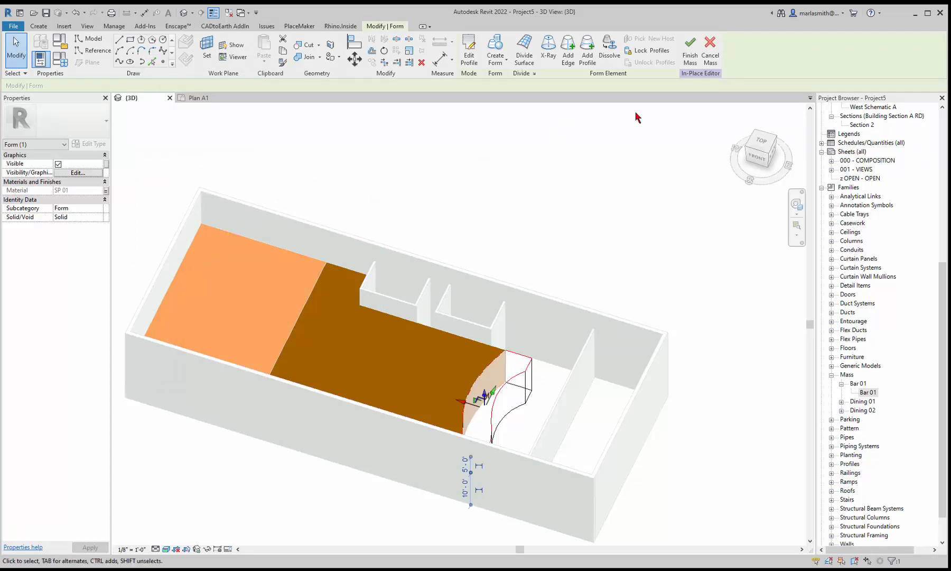
left_click(691, 59)
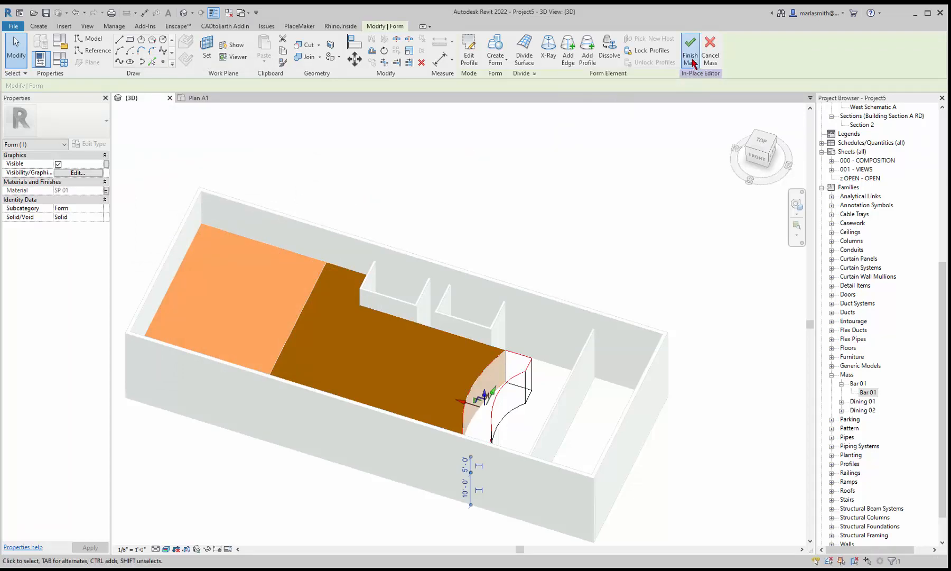
left_click(592, 173)
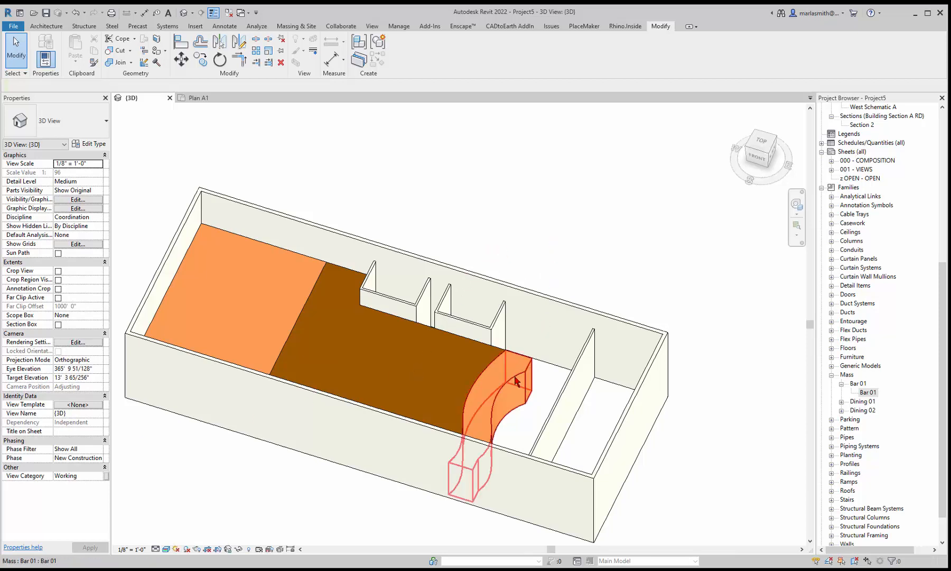
From the Bar 01 mass's Mass mat property, create a new material and name it SP 03
left_click(481, 412)
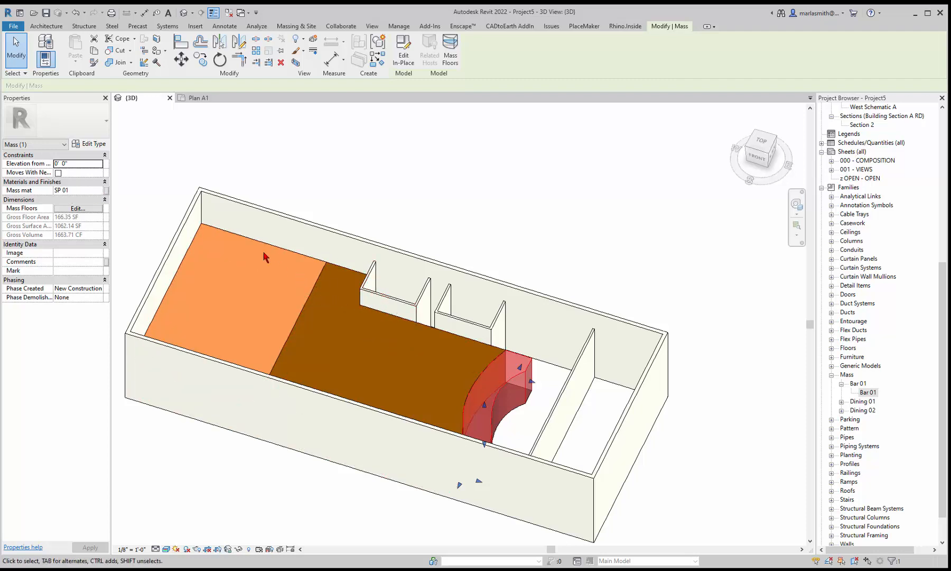
left_click(99, 191)
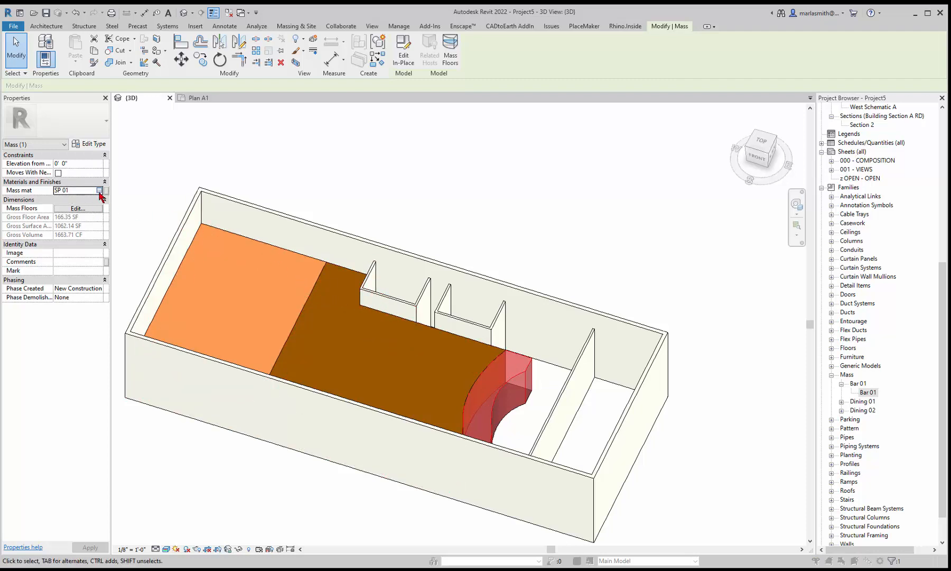
left_click(100, 191)
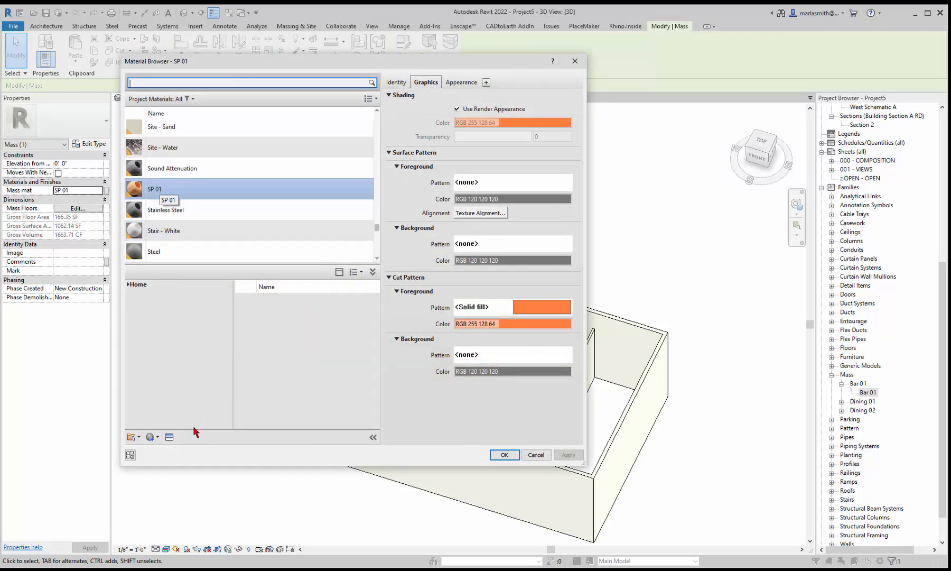
left_click(158, 439)
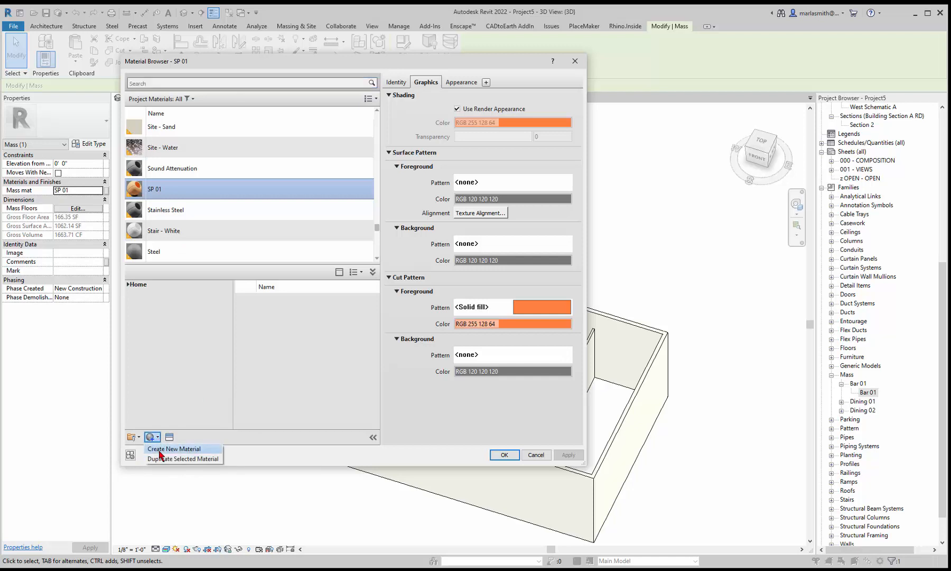
left_click(164, 450)
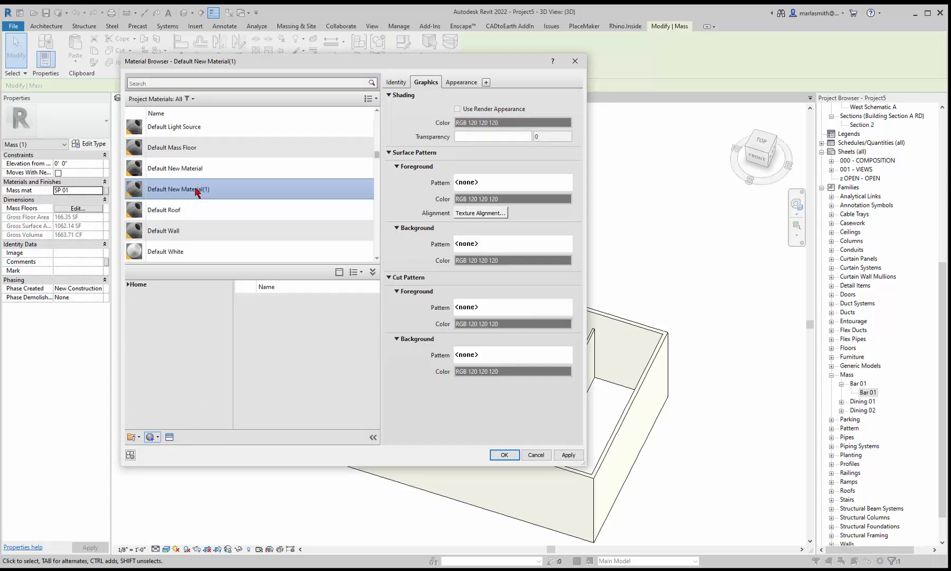
right_click(188, 193)
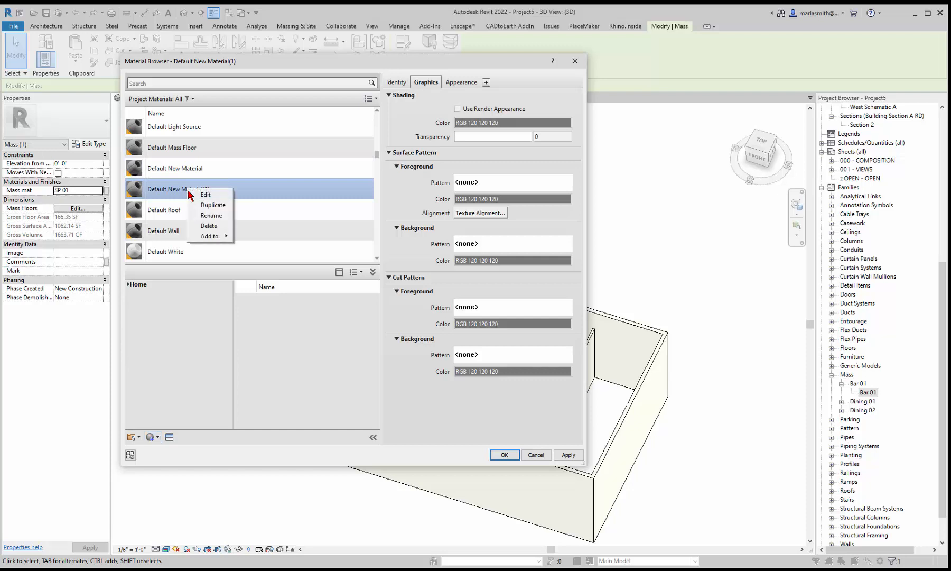
left_click(208, 216)
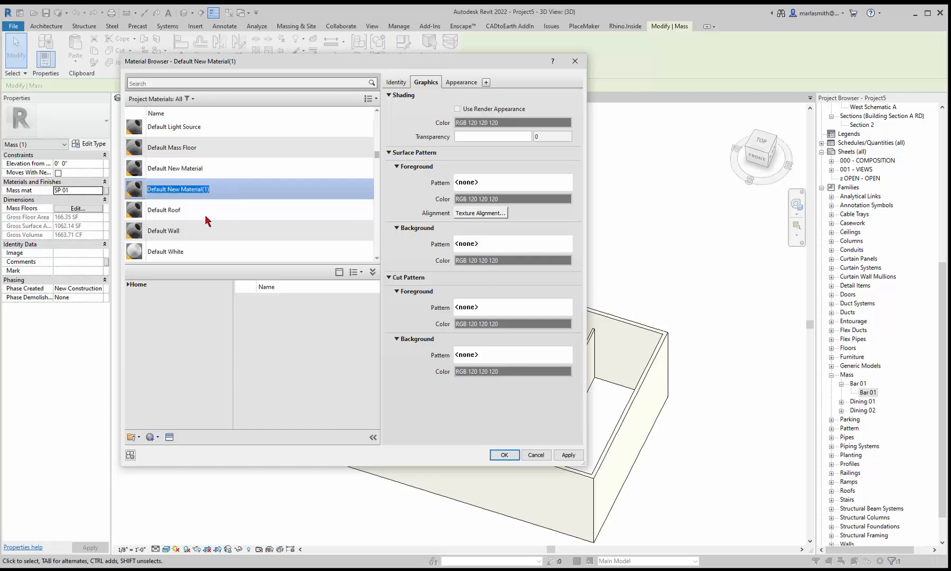
type("S")
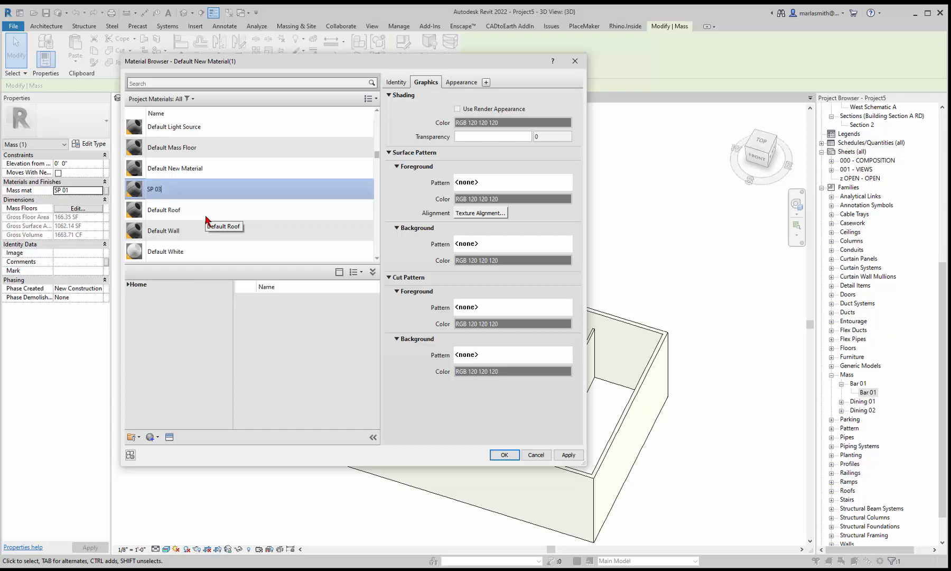
type("P 03")
key("Return")
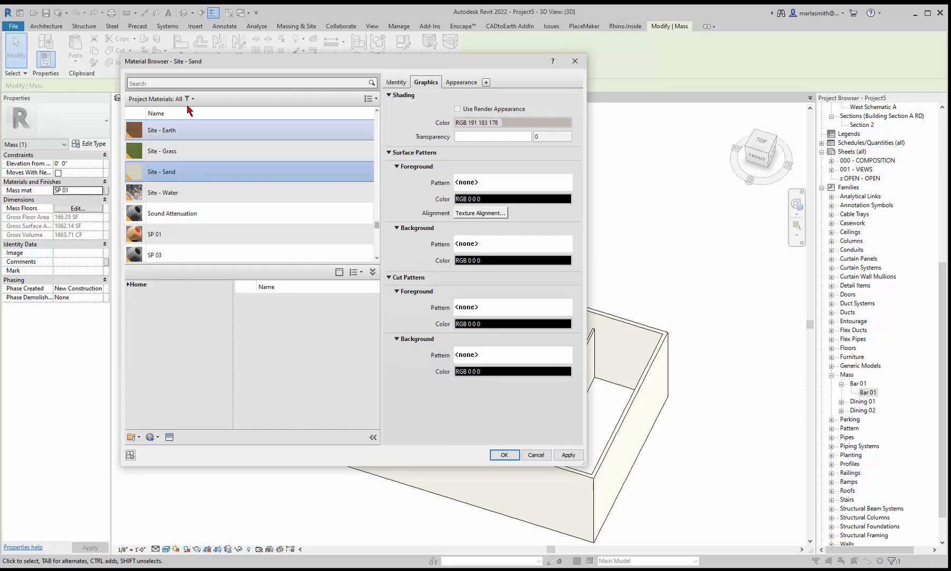
Make SP 03 use its render appearance for shading and set its appearance color to olive, RGB 128 128 0
left_click(191, 82)
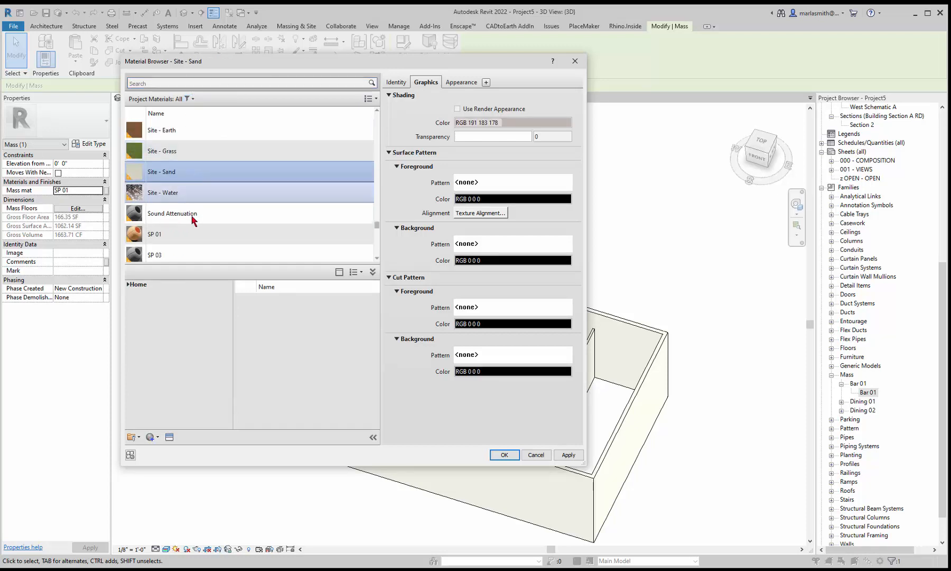
left_click(211, 249)
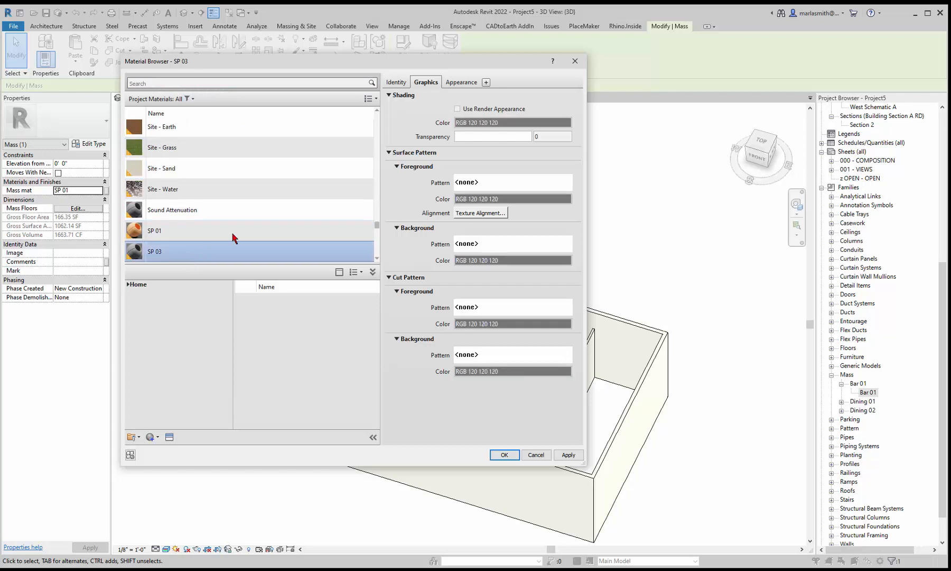
left_click(457, 109)
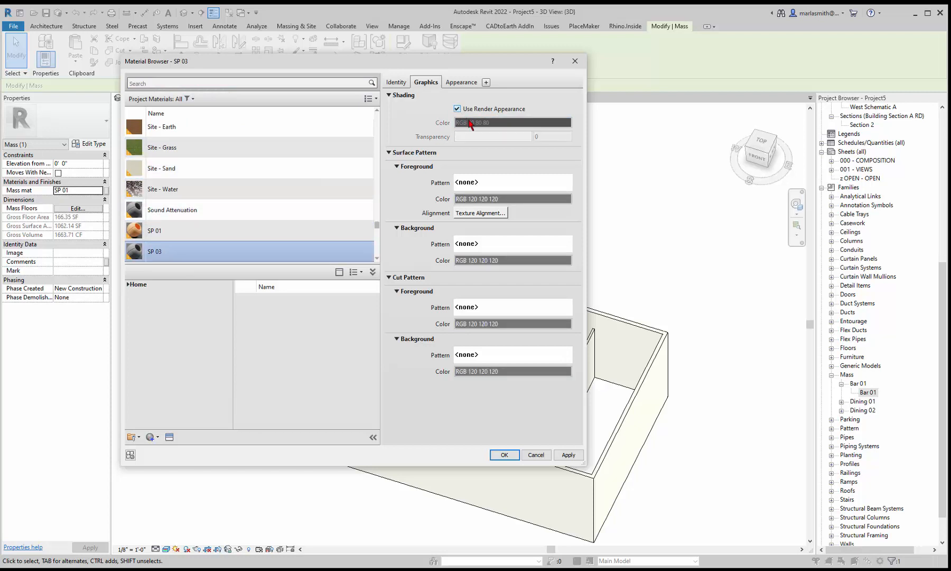
left_click(461, 83)
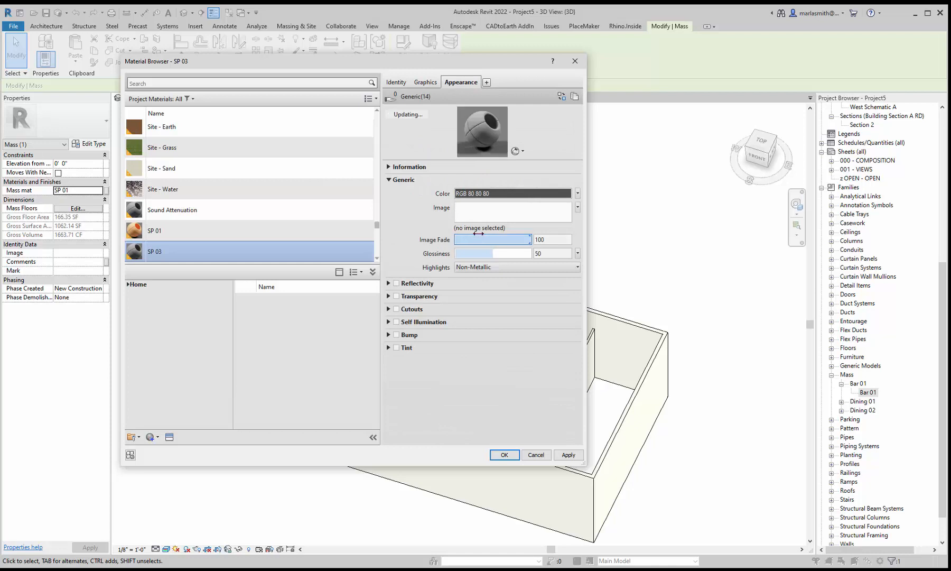
left_click(501, 195)
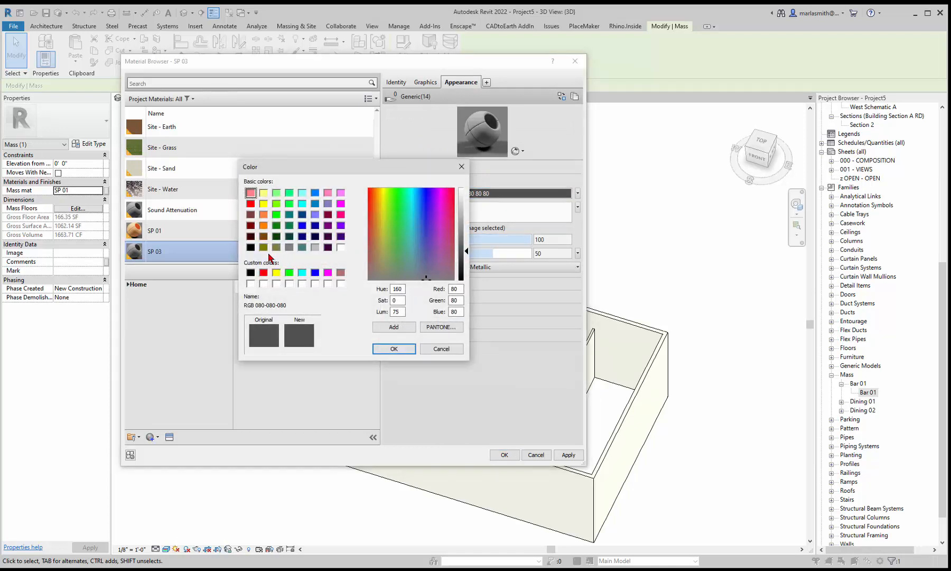
left_click(263, 247)
left_click(394, 348)
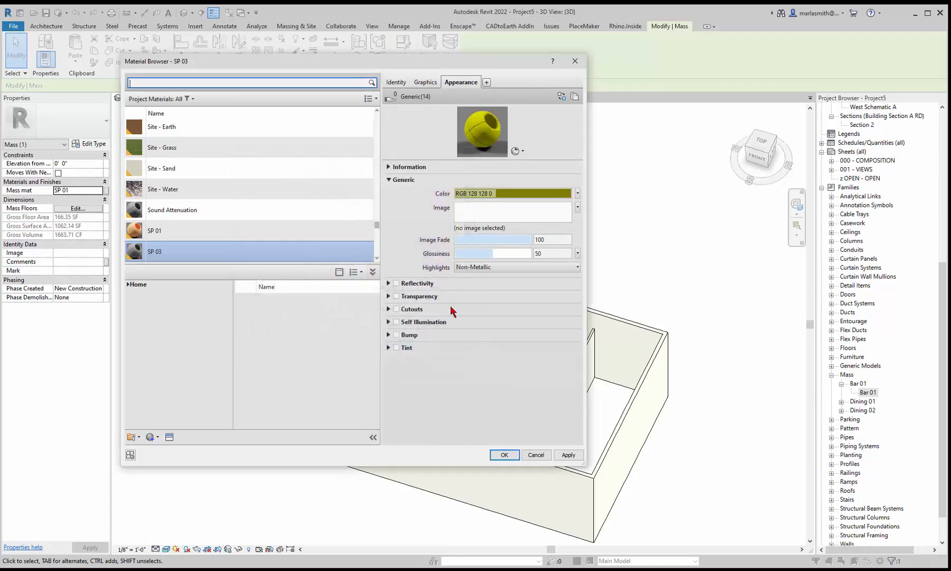
Give SP 03 a solid fill cut foreground pattern in olive, RGB 128 128 0
left_click(426, 83)
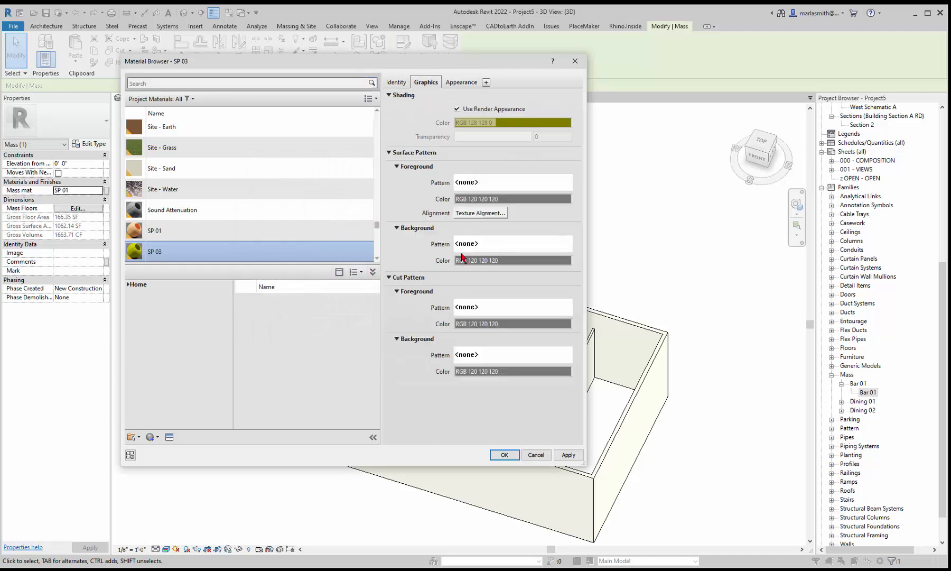
left_click(493, 308)
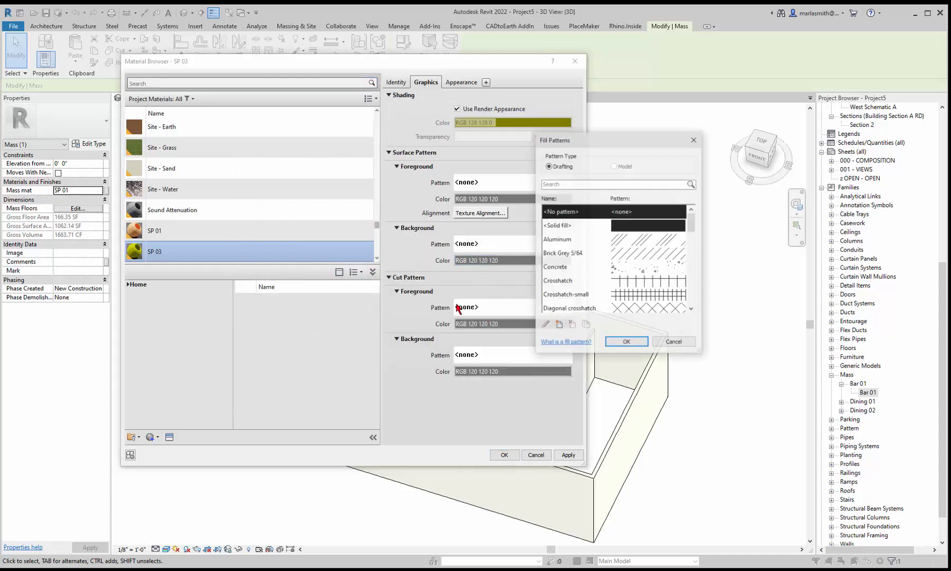
left_click(632, 229)
left_click(618, 344)
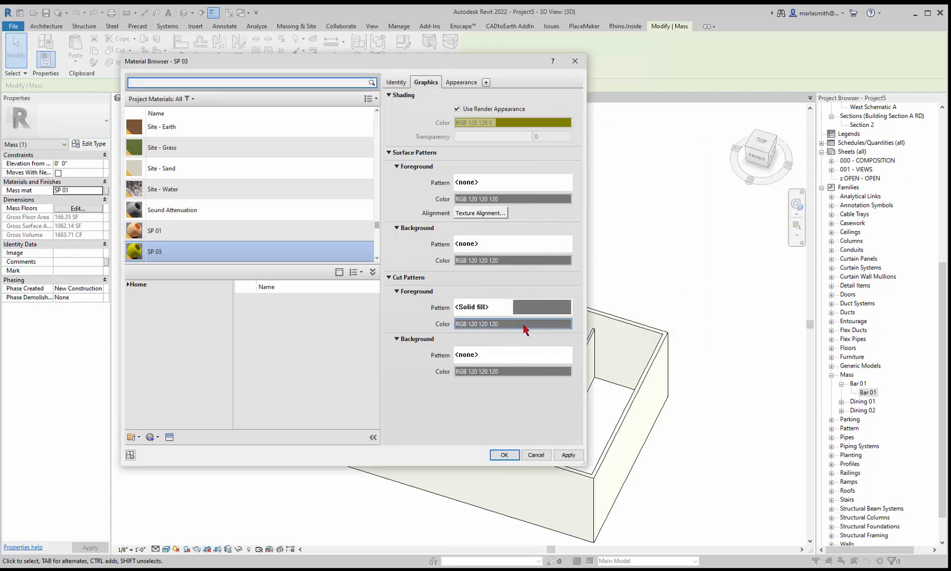
left_click(523, 324)
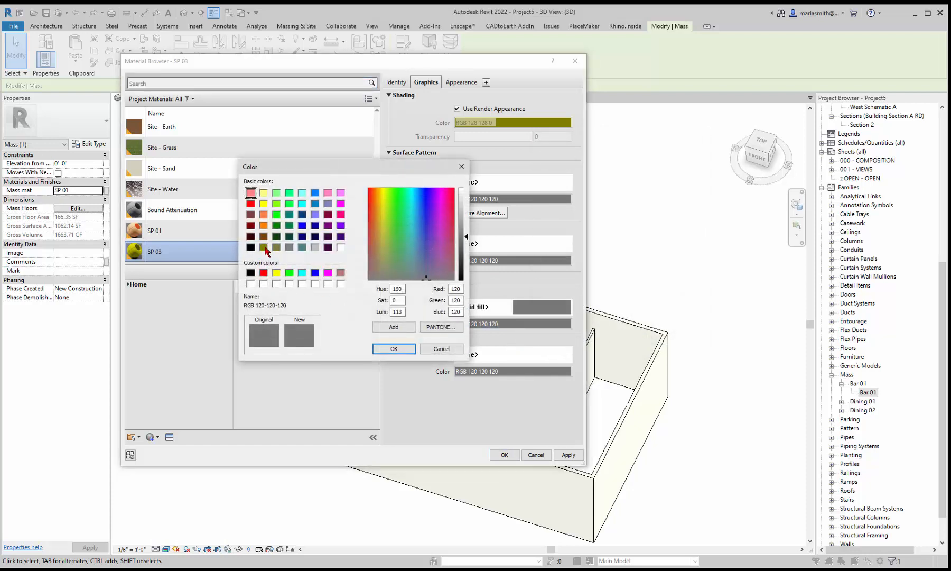
left_click(263, 247)
left_click(393, 349)
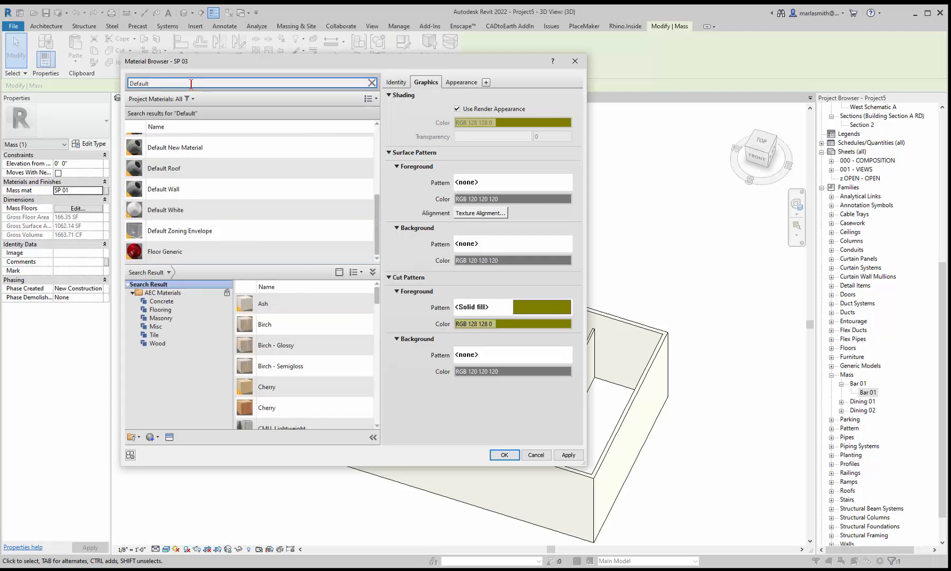
Rename the brown material Default New Material as SP 02 and accept the material changes
left_click(188, 165)
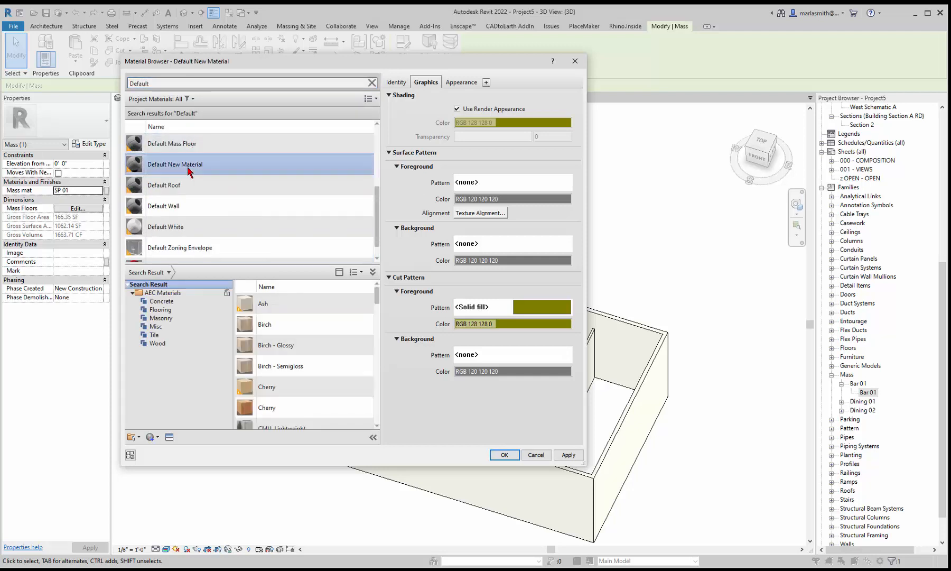
right_click(188, 167)
left_click(206, 192)
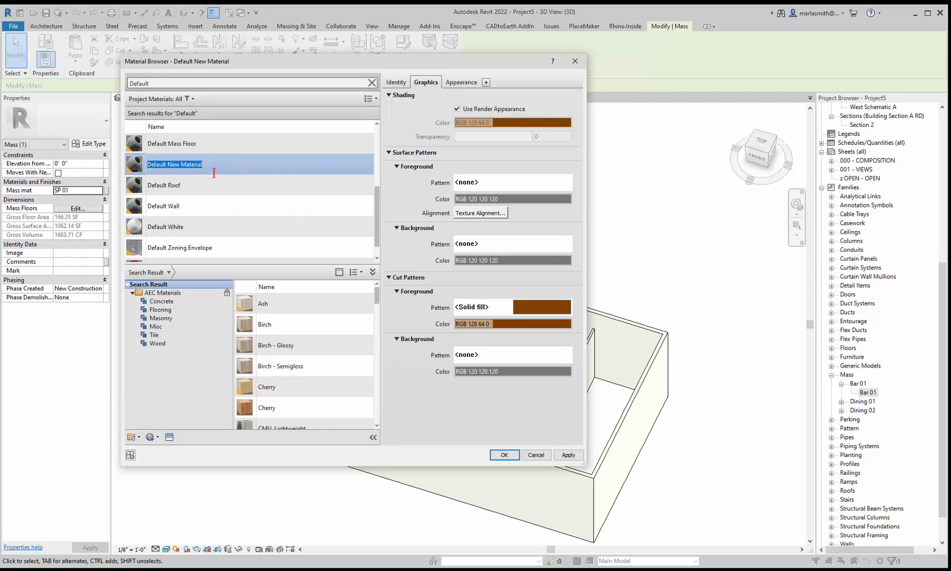
type("S")
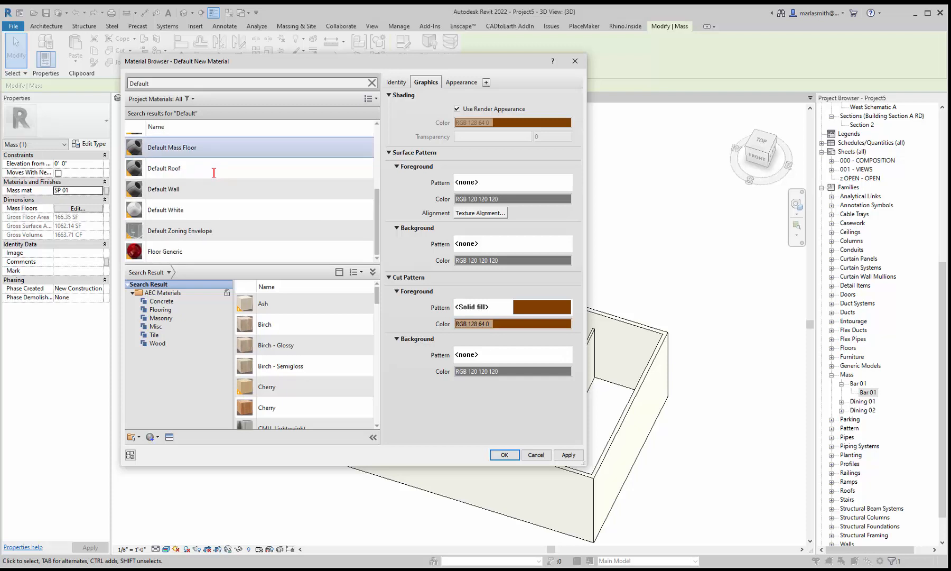
left_click(503, 455)
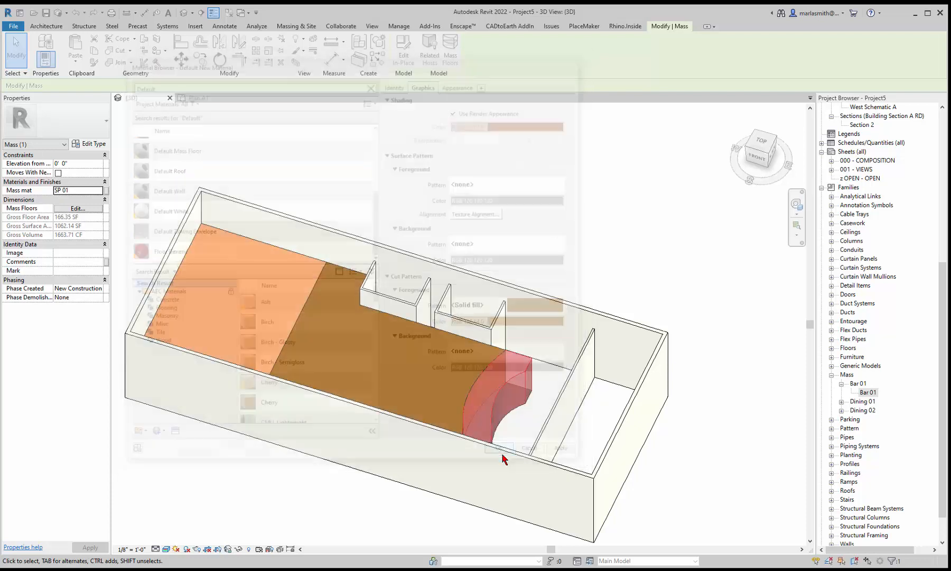
left_click(561, 206)
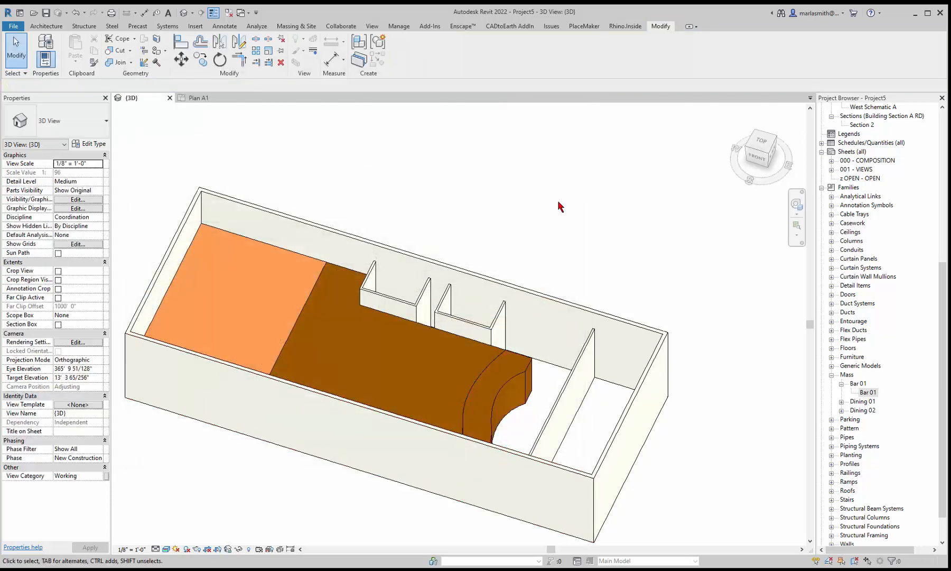
Assign the olive SP 03 material to the curved bar mass through its Mass mat property
left_click(520, 372)
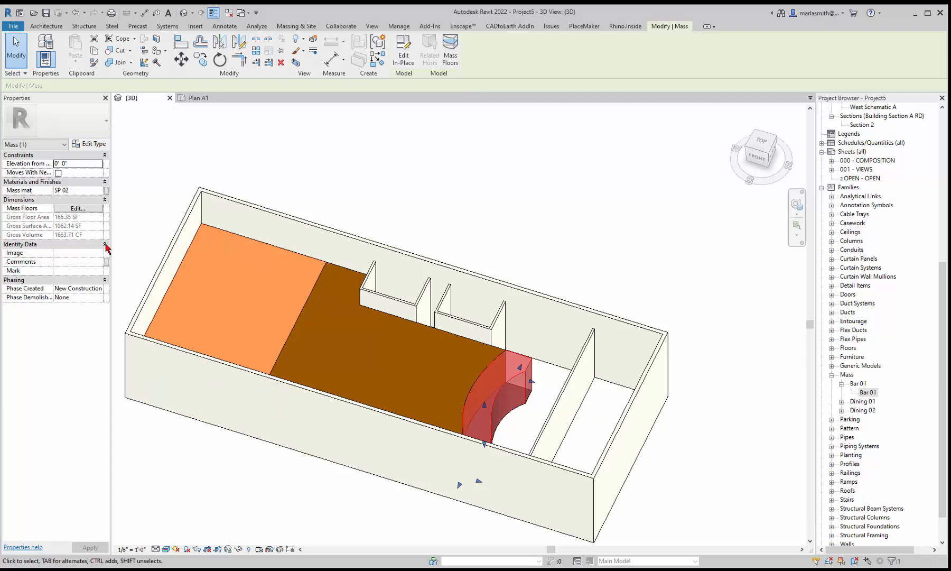
left_click(100, 194)
left_click(99, 193)
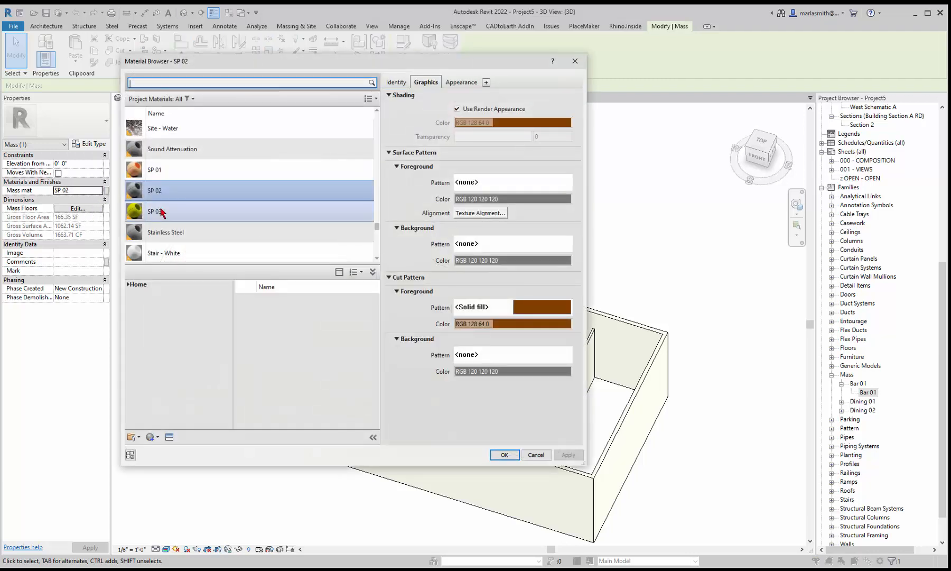
left_click(177, 198)
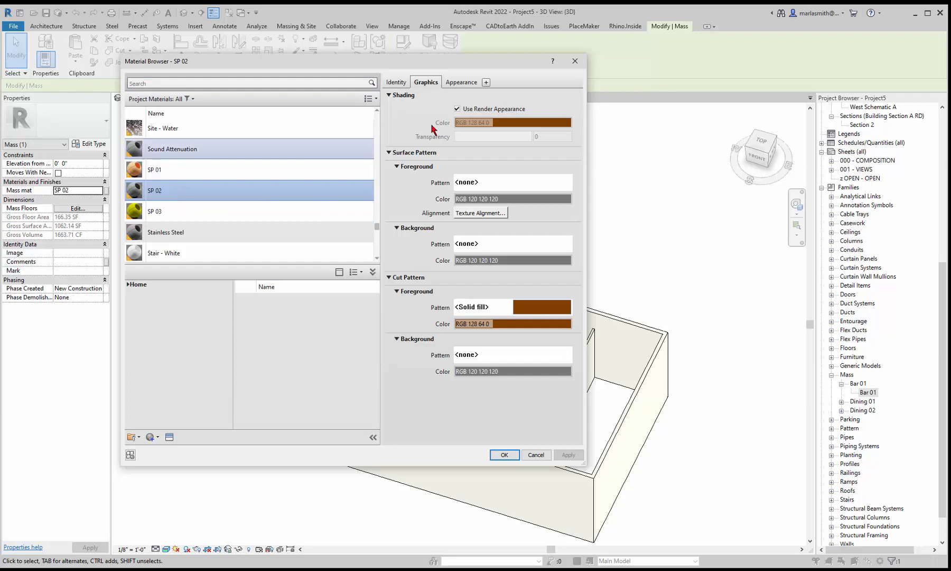
left_click(188, 219)
left_click(508, 455)
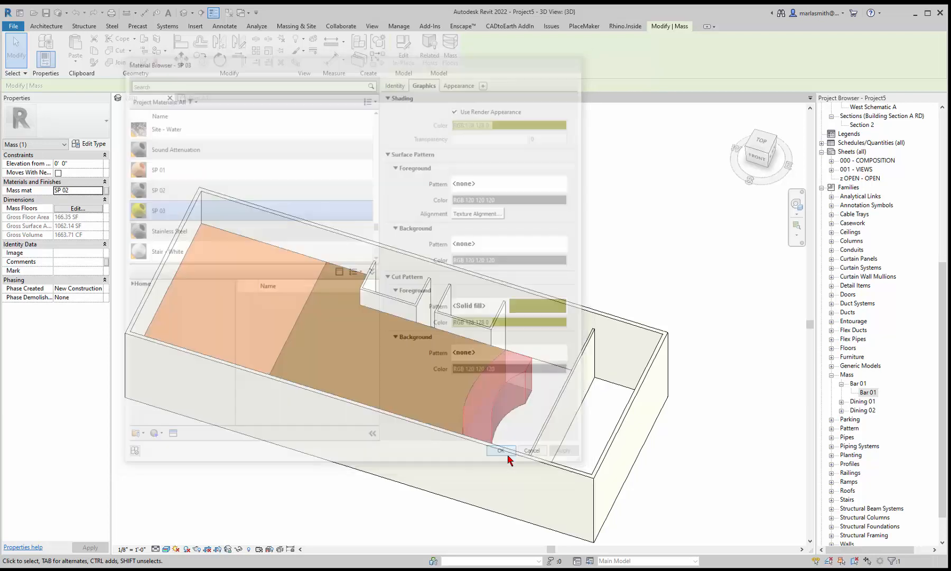
left_click(593, 238)
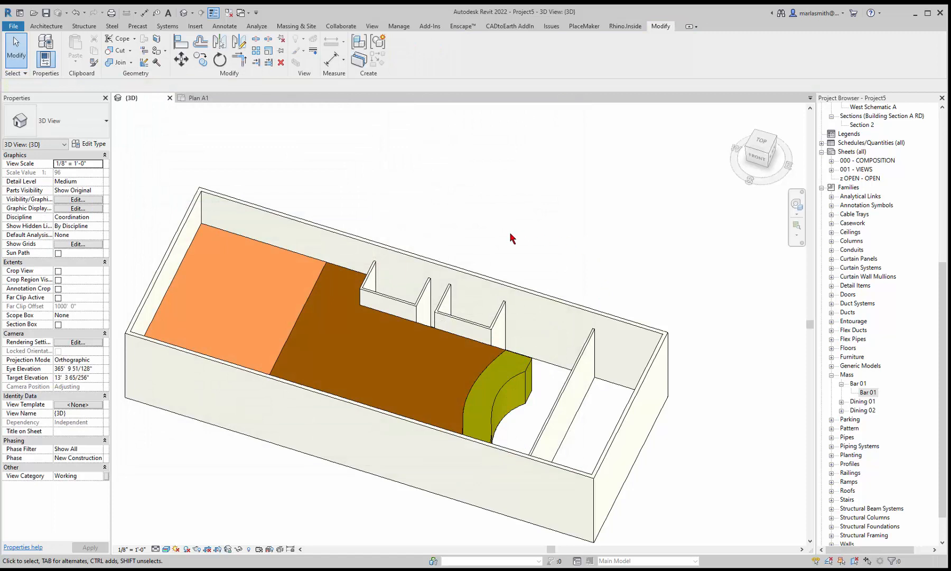